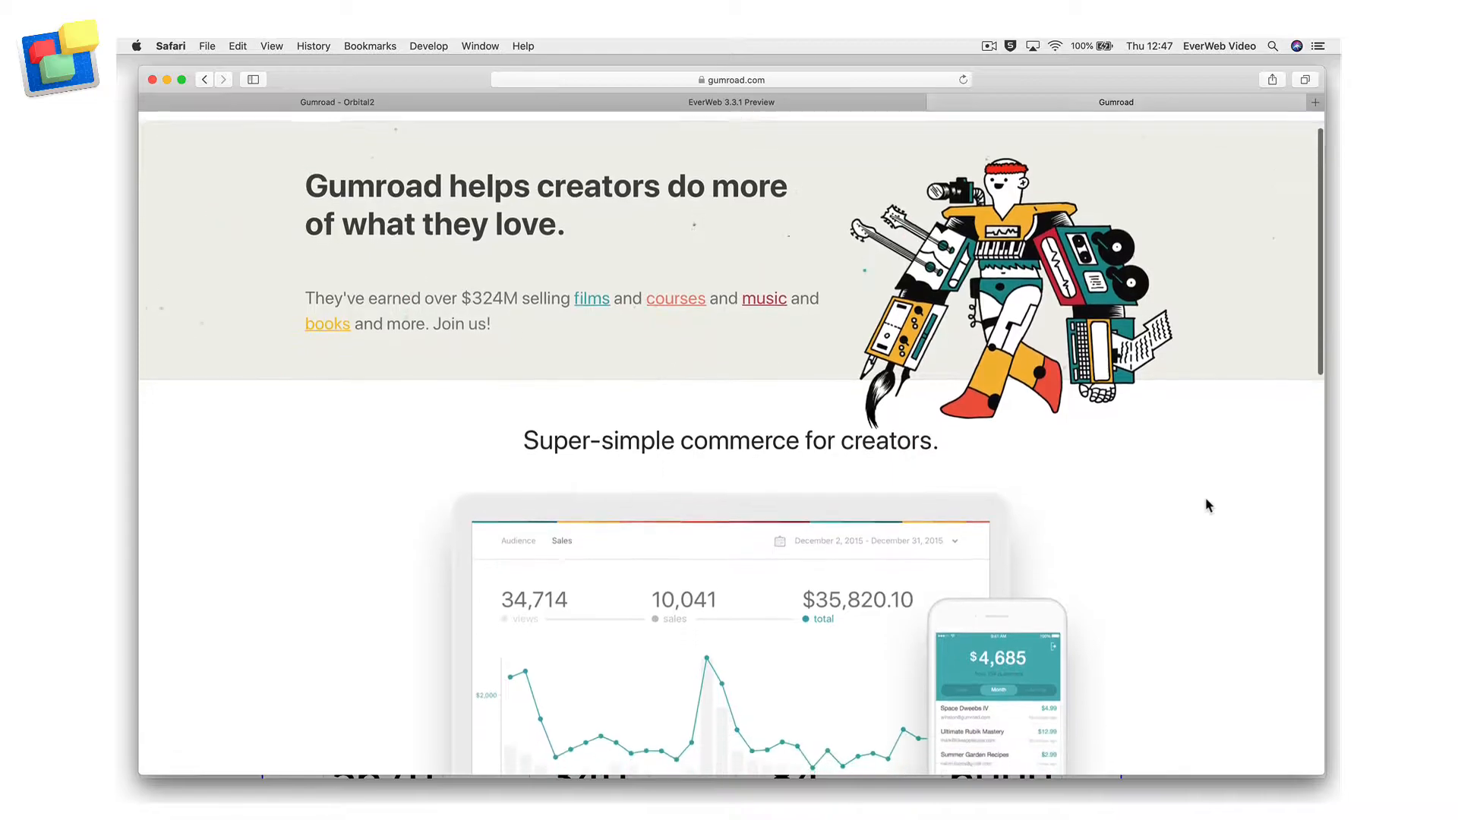
Step: Look through the Gumroad home page down to its footer and return to the top
{"action": "scroll", "coordinate": [1206, 503], "scroll_direction": "down", "scroll_amount": 10}
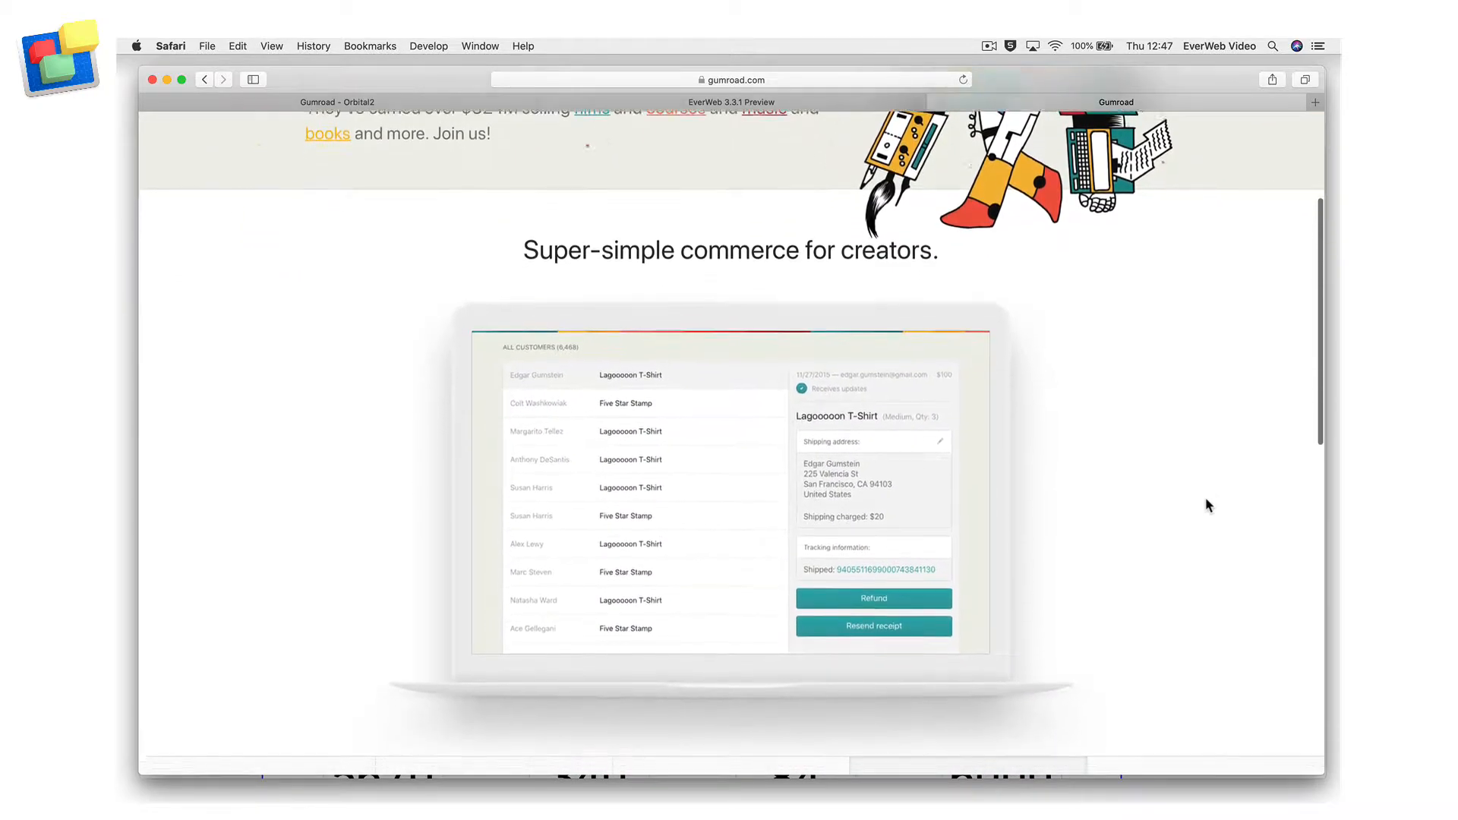
{"action": "scroll", "coordinate": [1208, 503], "scroll_direction": "down", "scroll_amount": 10}
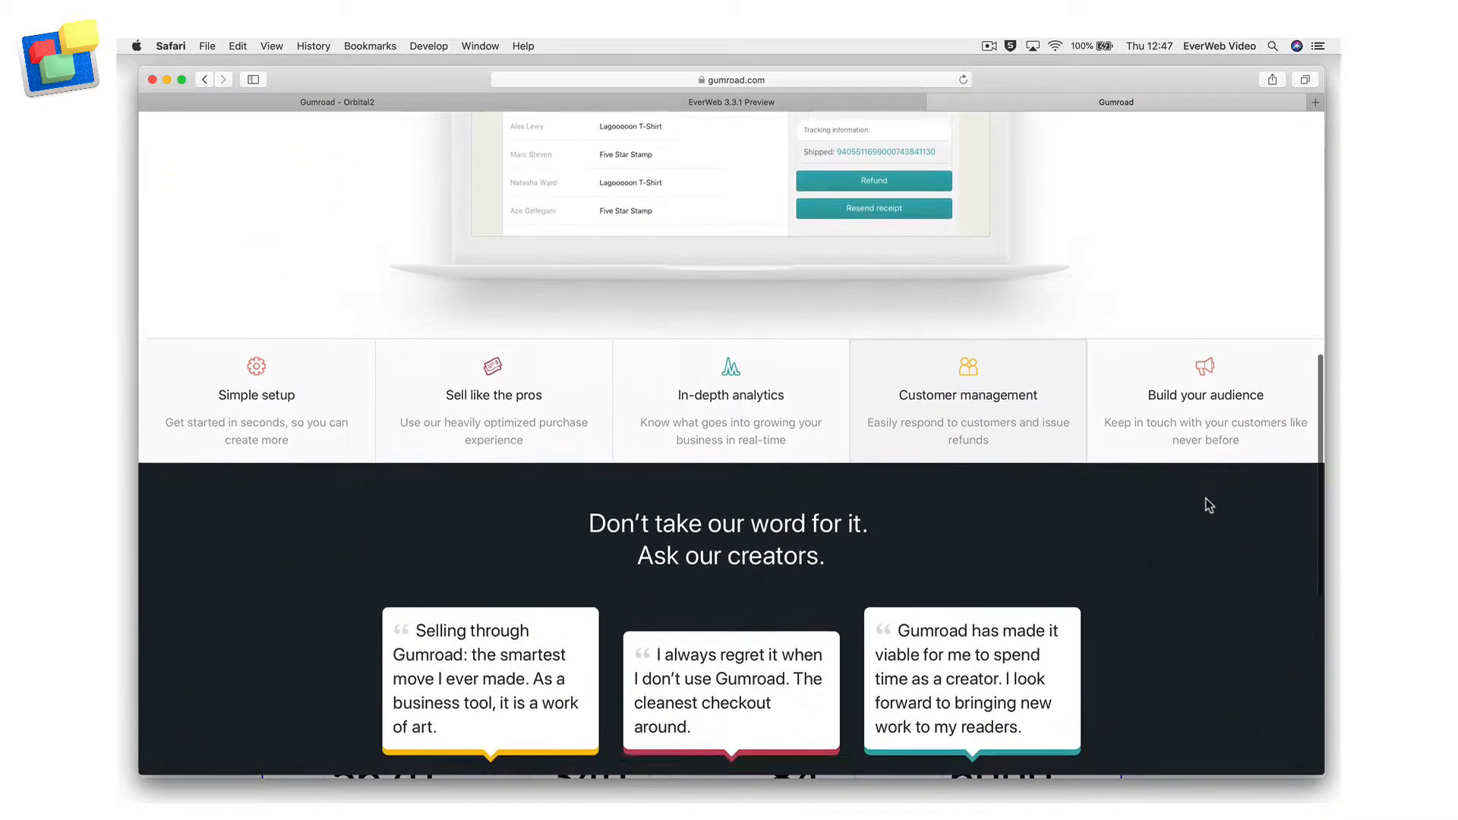
{"action": "scroll", "coordinate": [1206, 498], "scroll_direction": "down", "scroll_amount": 4}
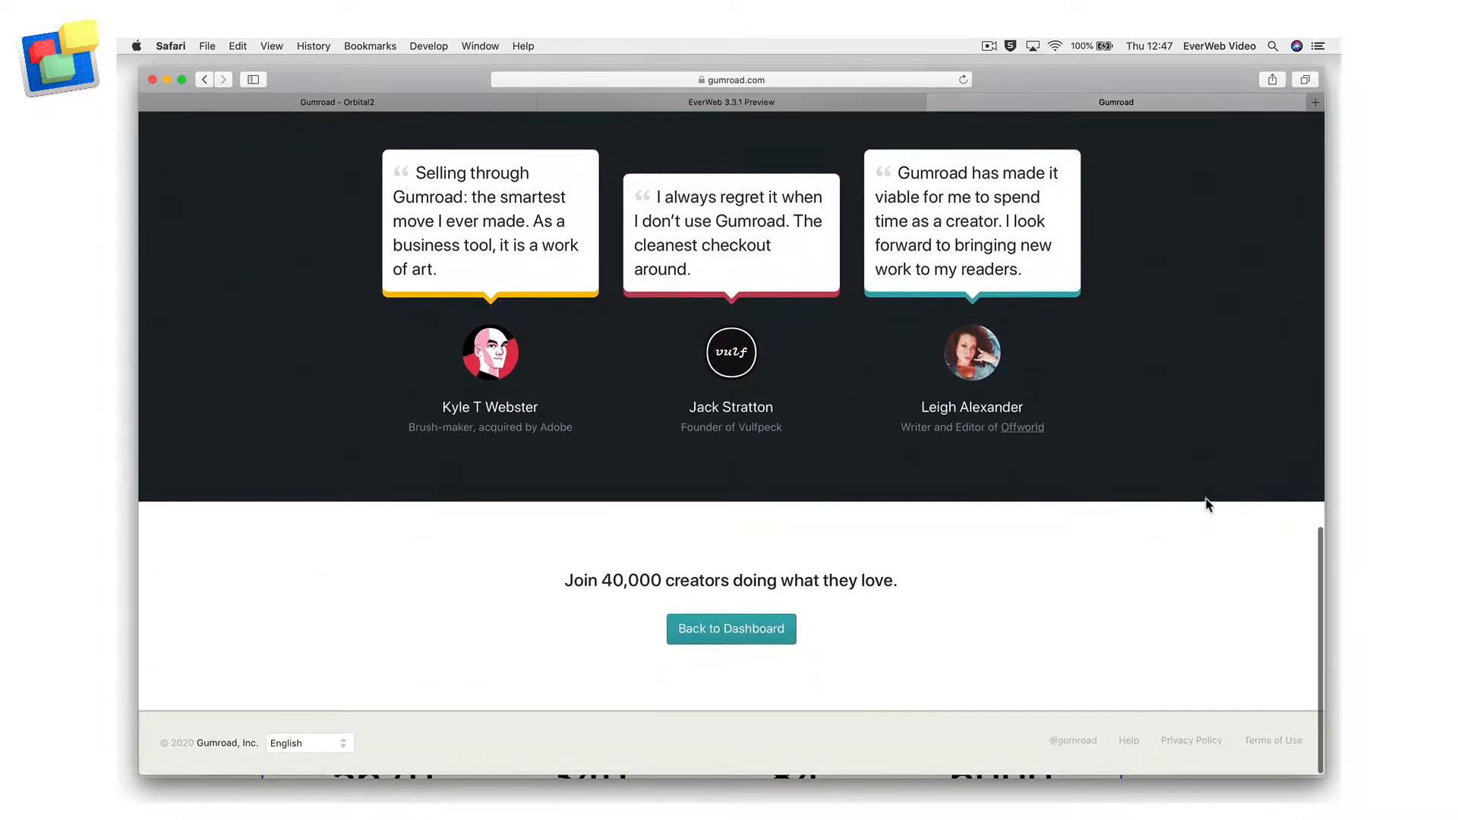
{"action": "scroll", "coordinate": [1207, 505], "scroll_direction": "up", "scroll_amount": 7}
{"action": "scroll", "coordinate": [1206, 499], "scroll_direction": "up", "scroll_amount": 12}
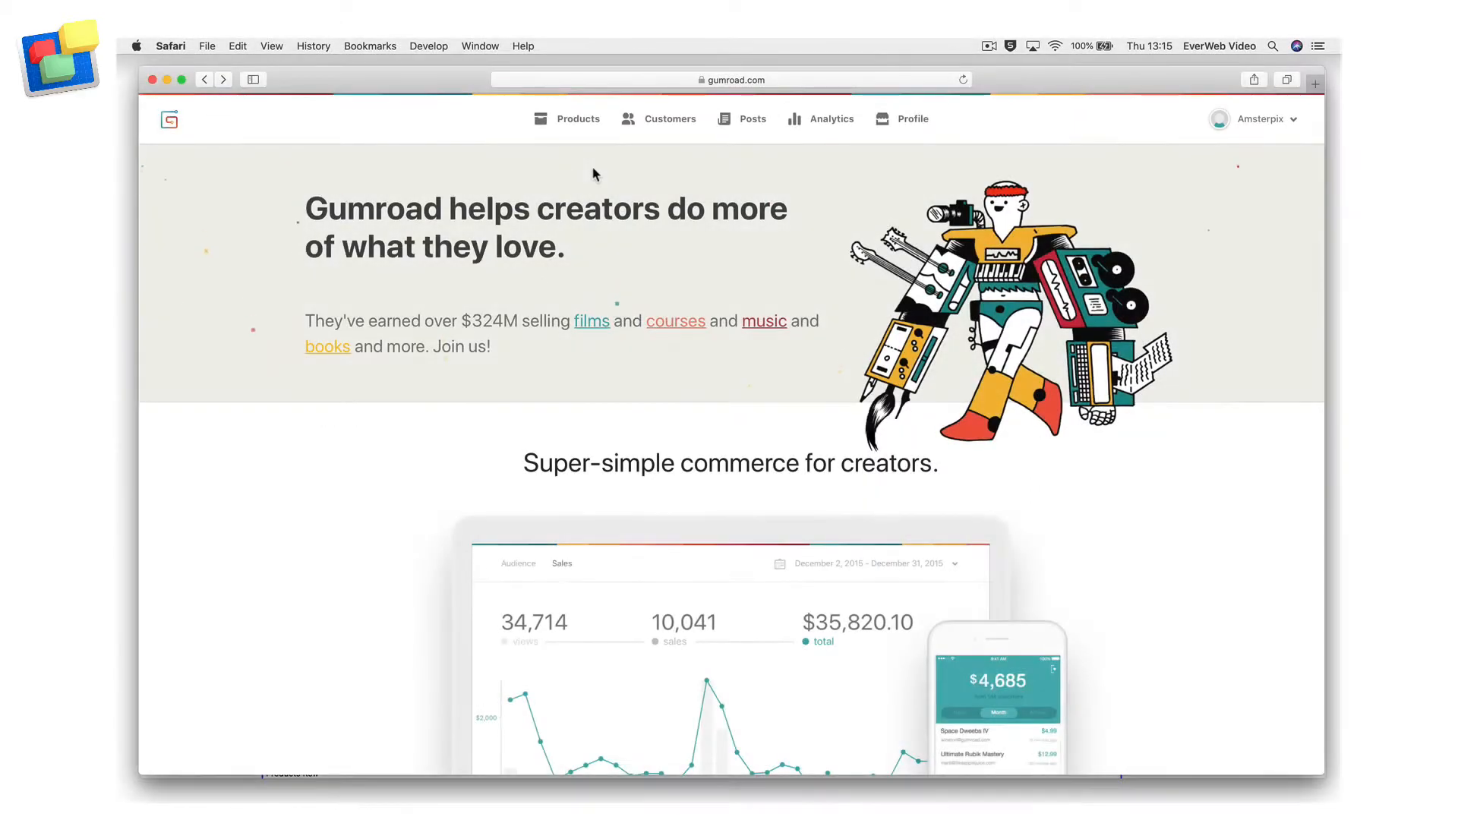
Step: Open the Orbital2 product's sharing options and copy its product URL
{"action": "left_click", "coordinate": [586, 125]}
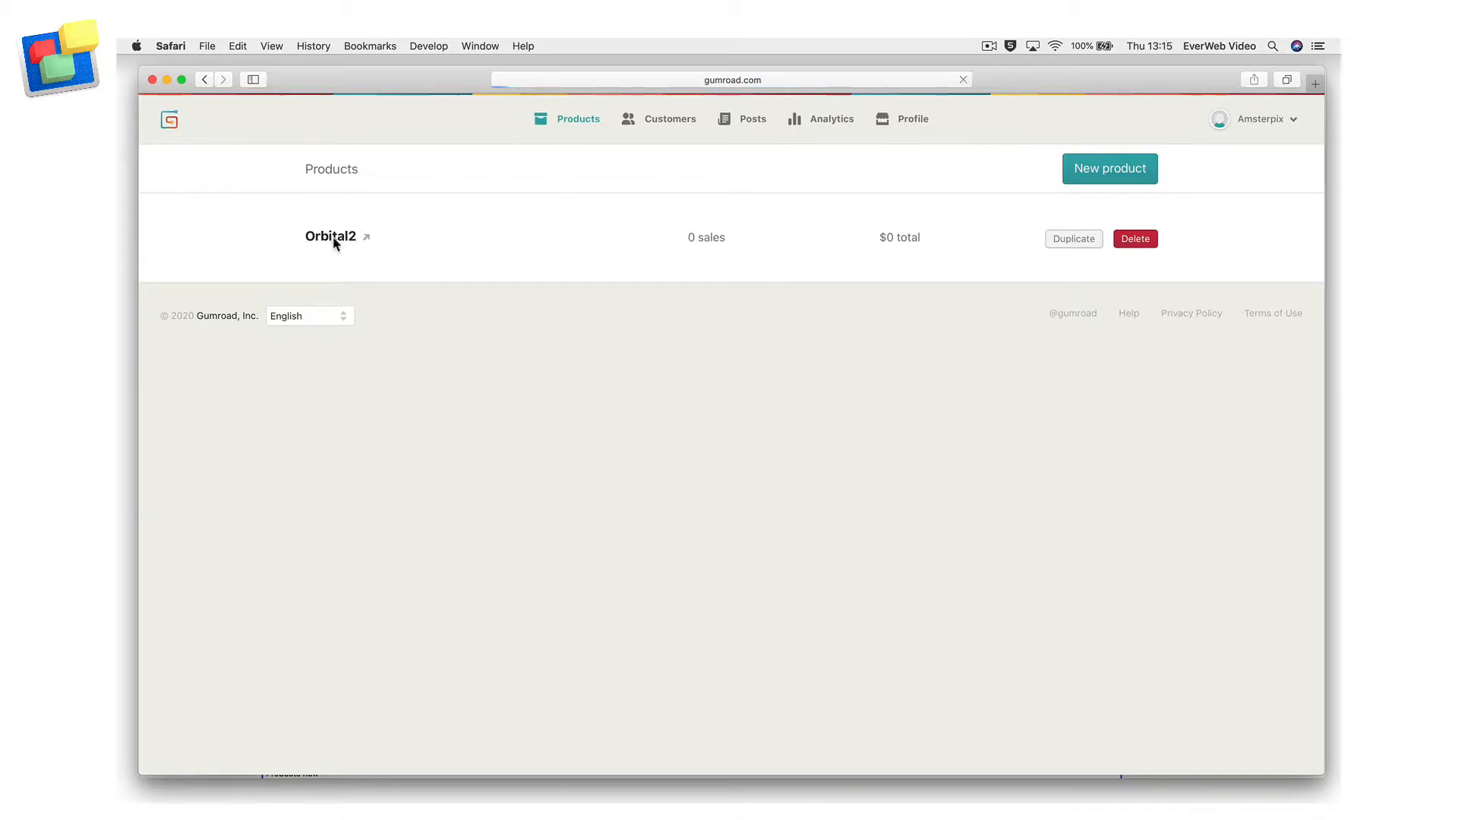
{"action": "left_click", "coordinate": [334, 238]}
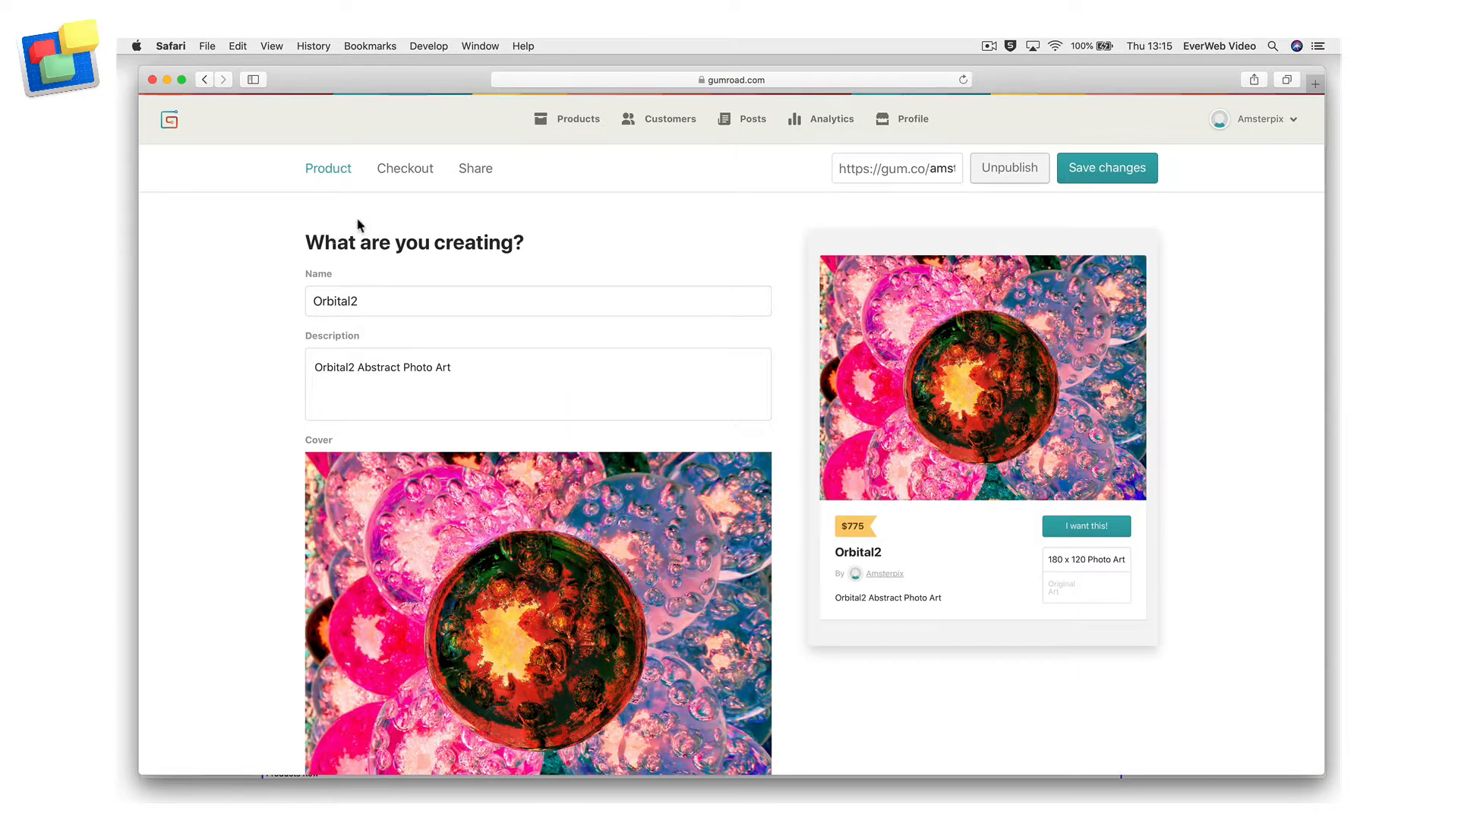
{"action": "left_click", "coordinate": [472, 175]}
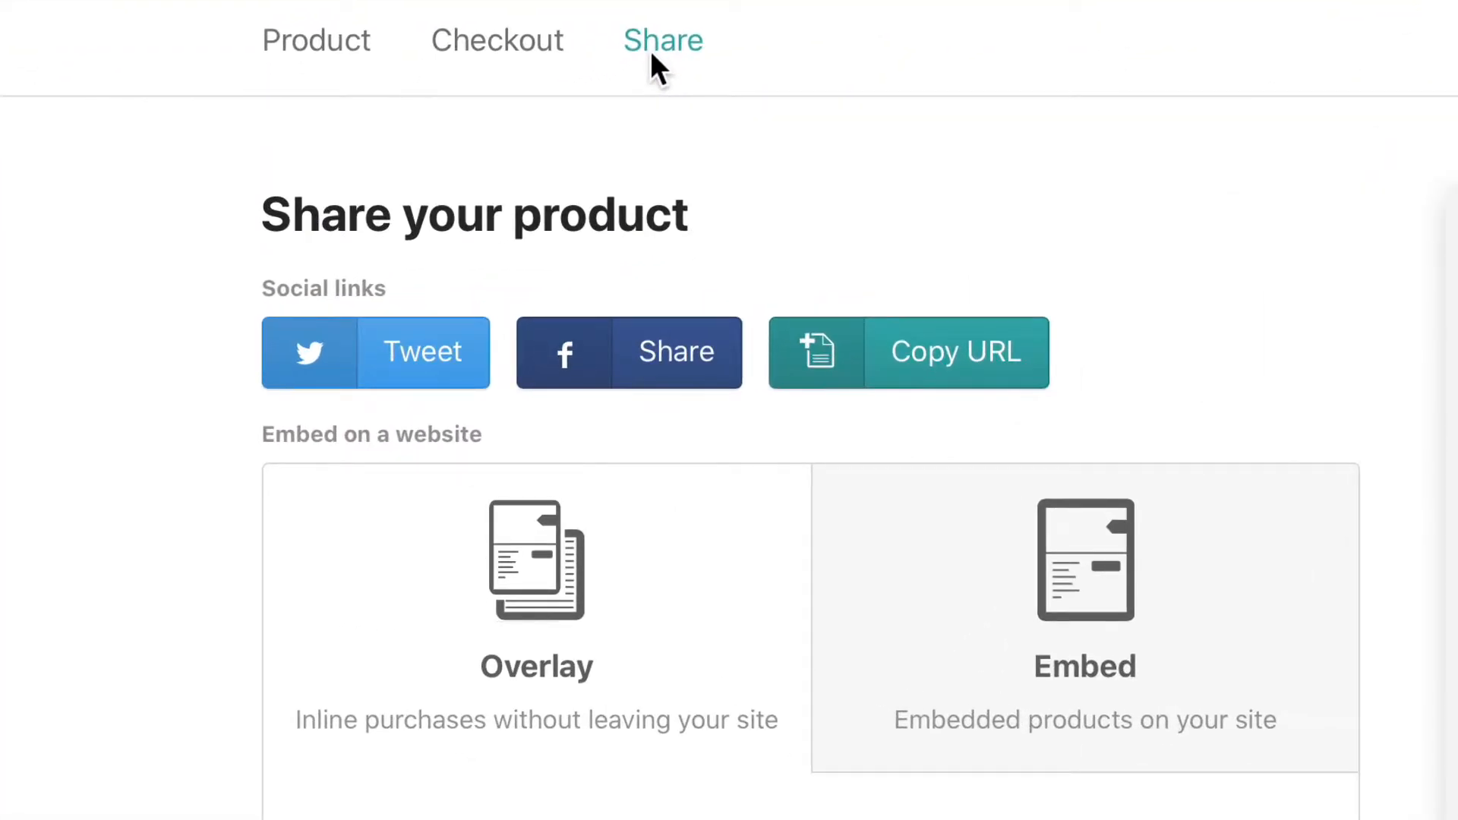
{"action": "left_click", "coordinate": [1037, 369]}
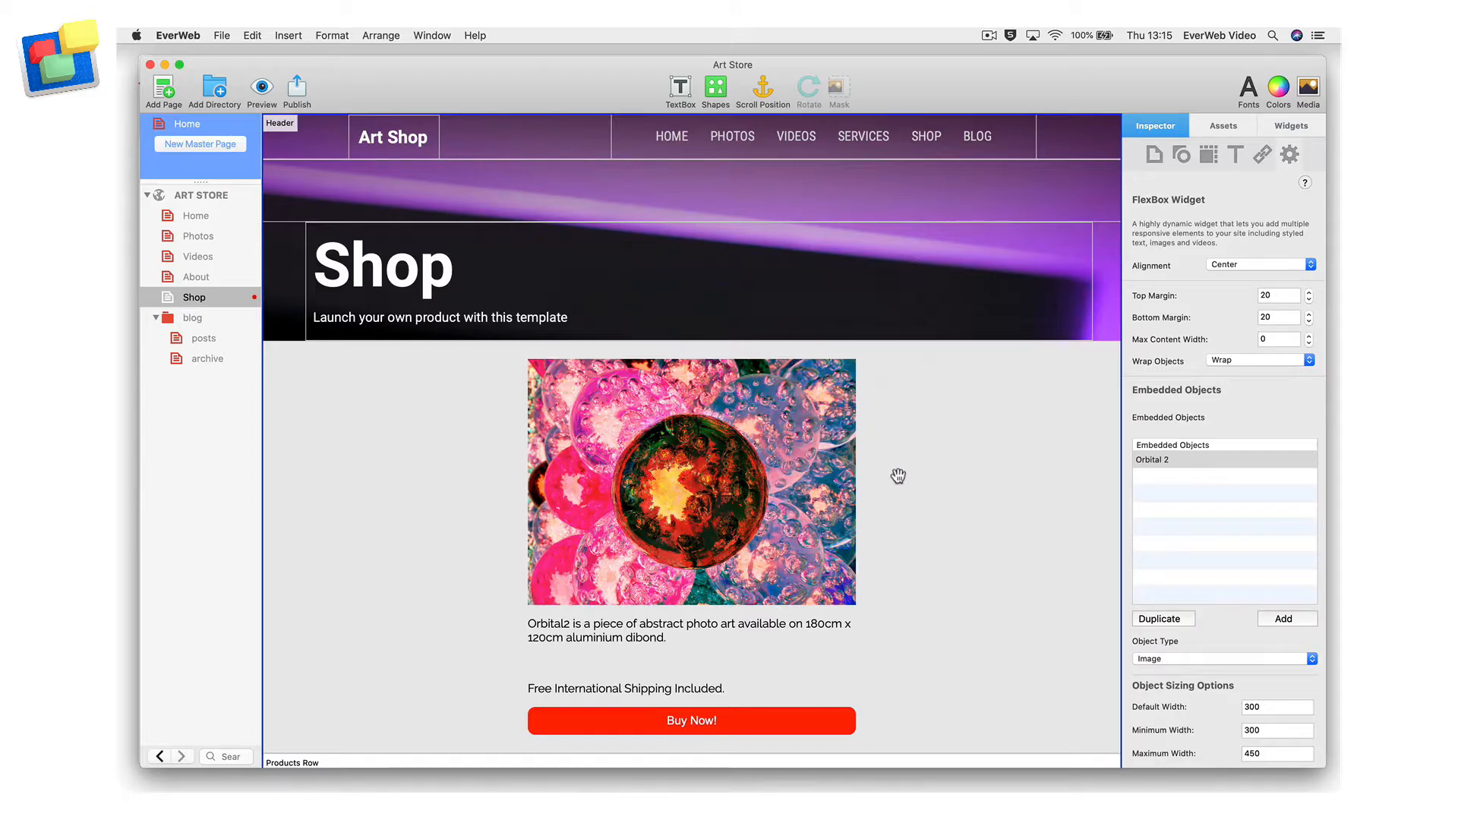
{"action": "scroll", "coordinate": [898, 475], "scroll_direction": "down", "scroll_amount": 5}
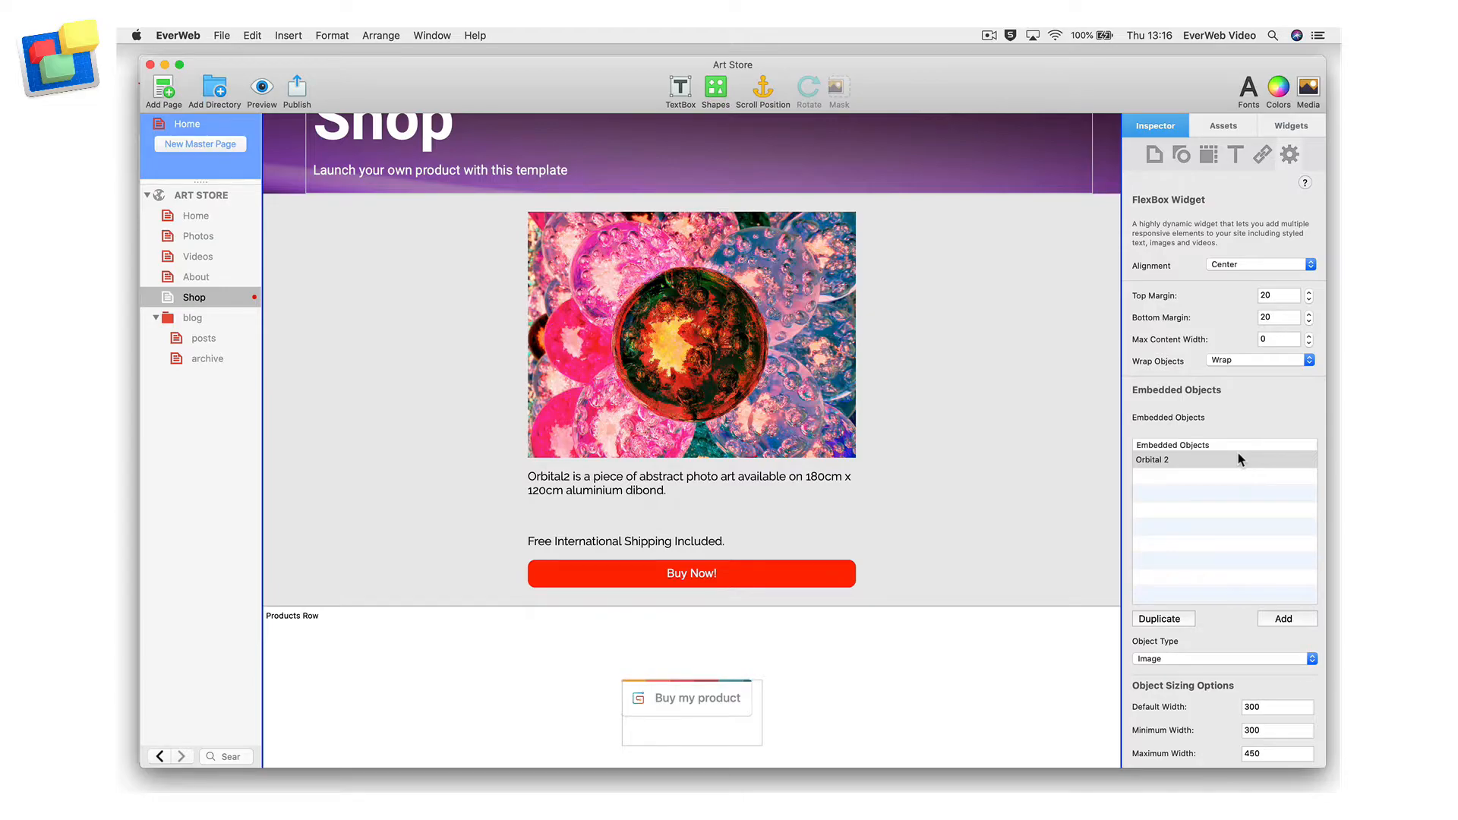
{"action": "scroll", "coordinate": [1237, 454], "scroll_direction": "down", "scroll_amount": 10}
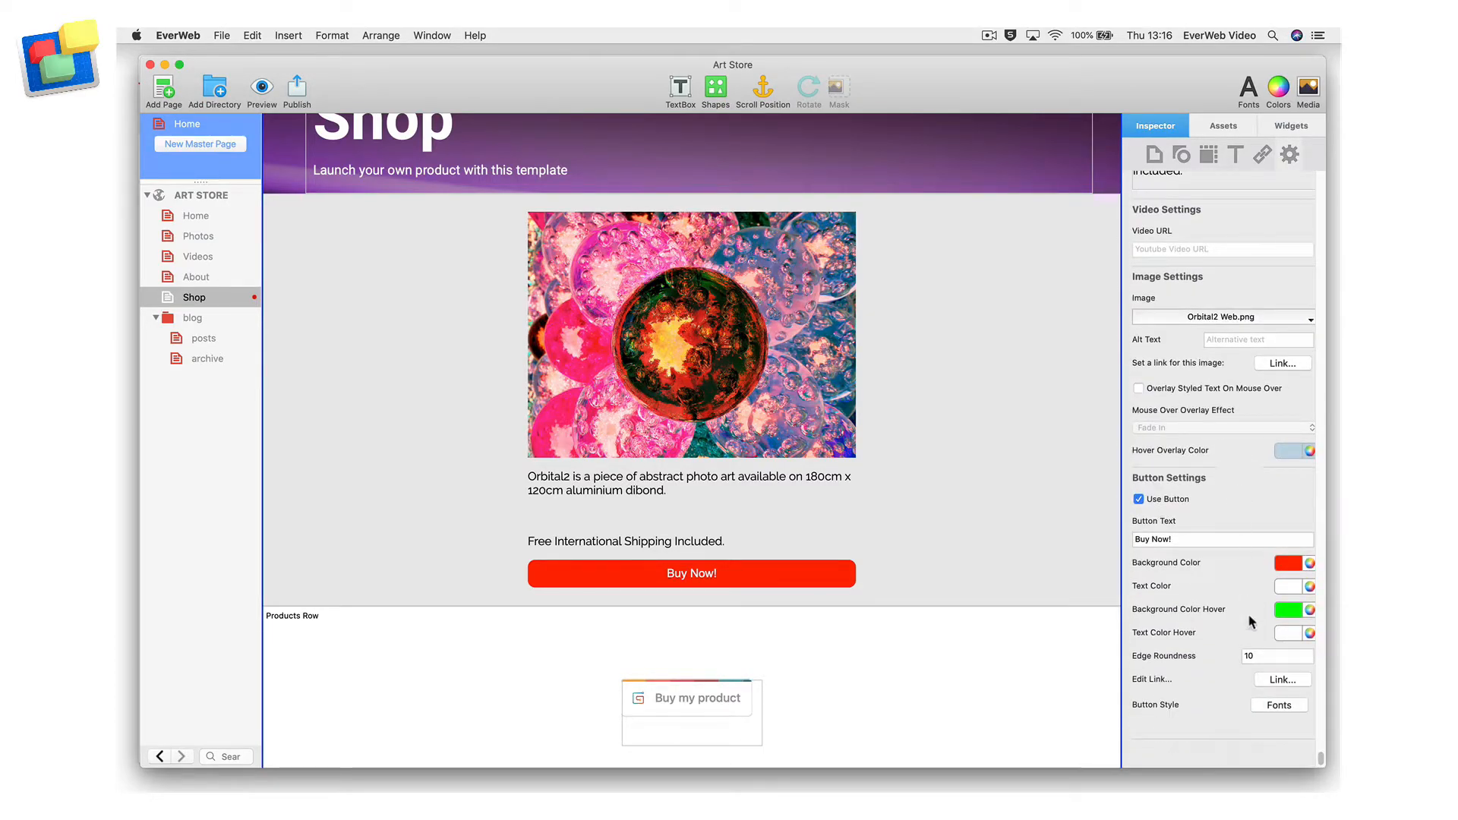
{"action": "left_click", "coordinate": [1301, 683]}
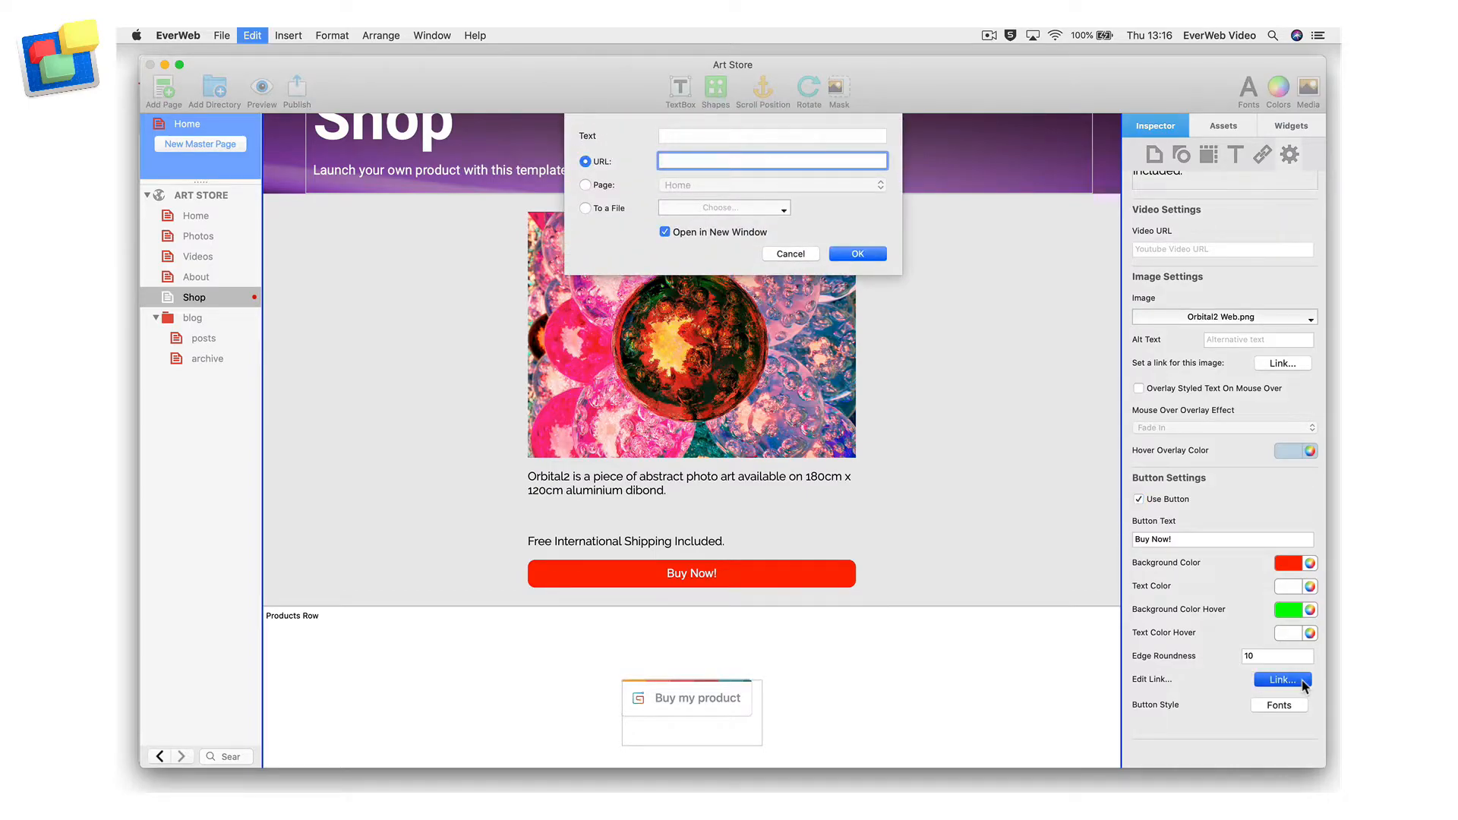
{"action": "type", "text": "https://gum.co/amsterpixorbital2"}
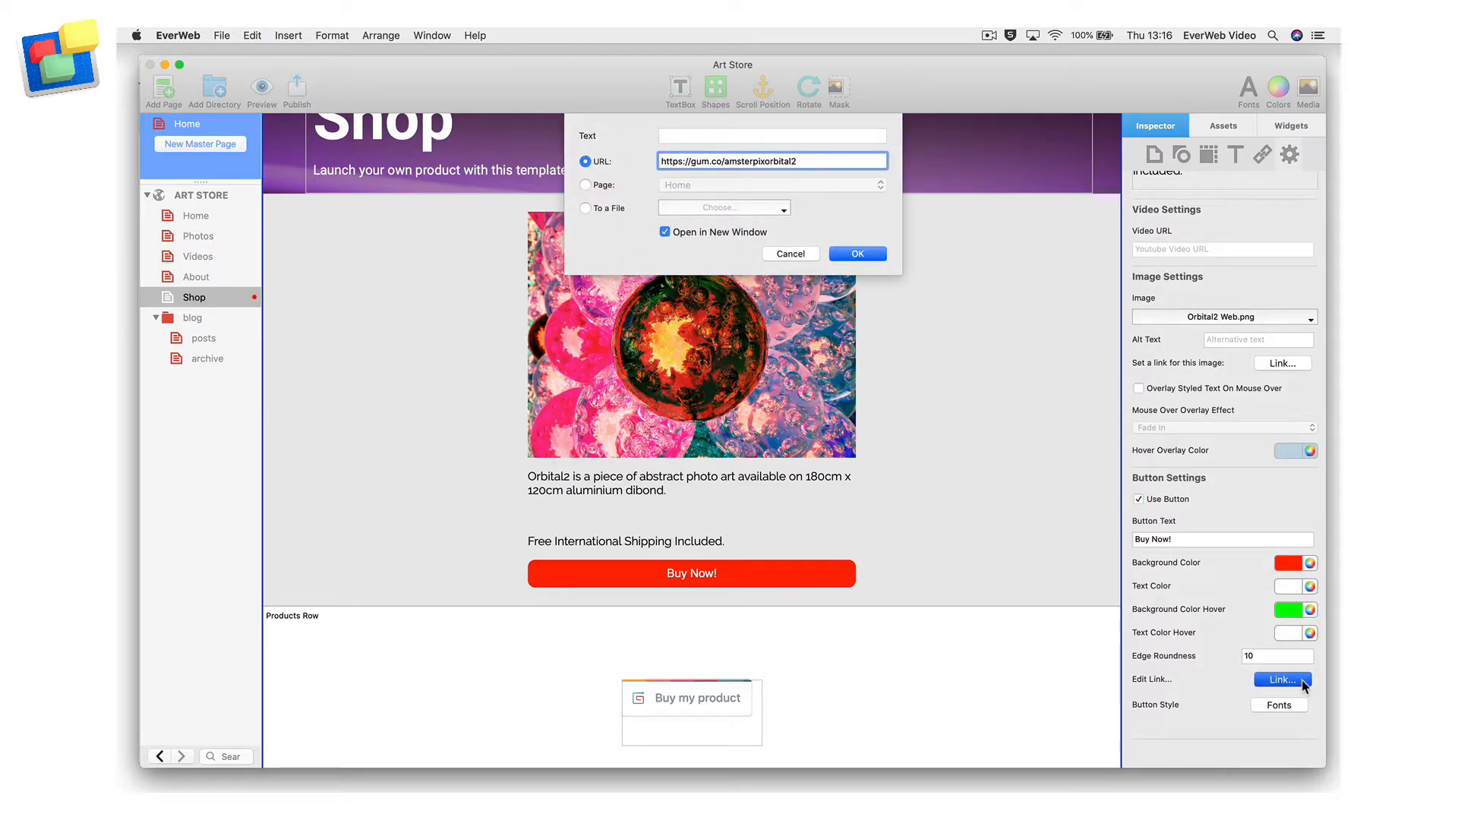
{"action": "left_click", "coordinate": [877, 257]}
Step: Preview the Shop page in Safari and test the red "Buy Now!" button below the Orbital2 image
{"action": "left_click", "coordinate": [261, 86]}
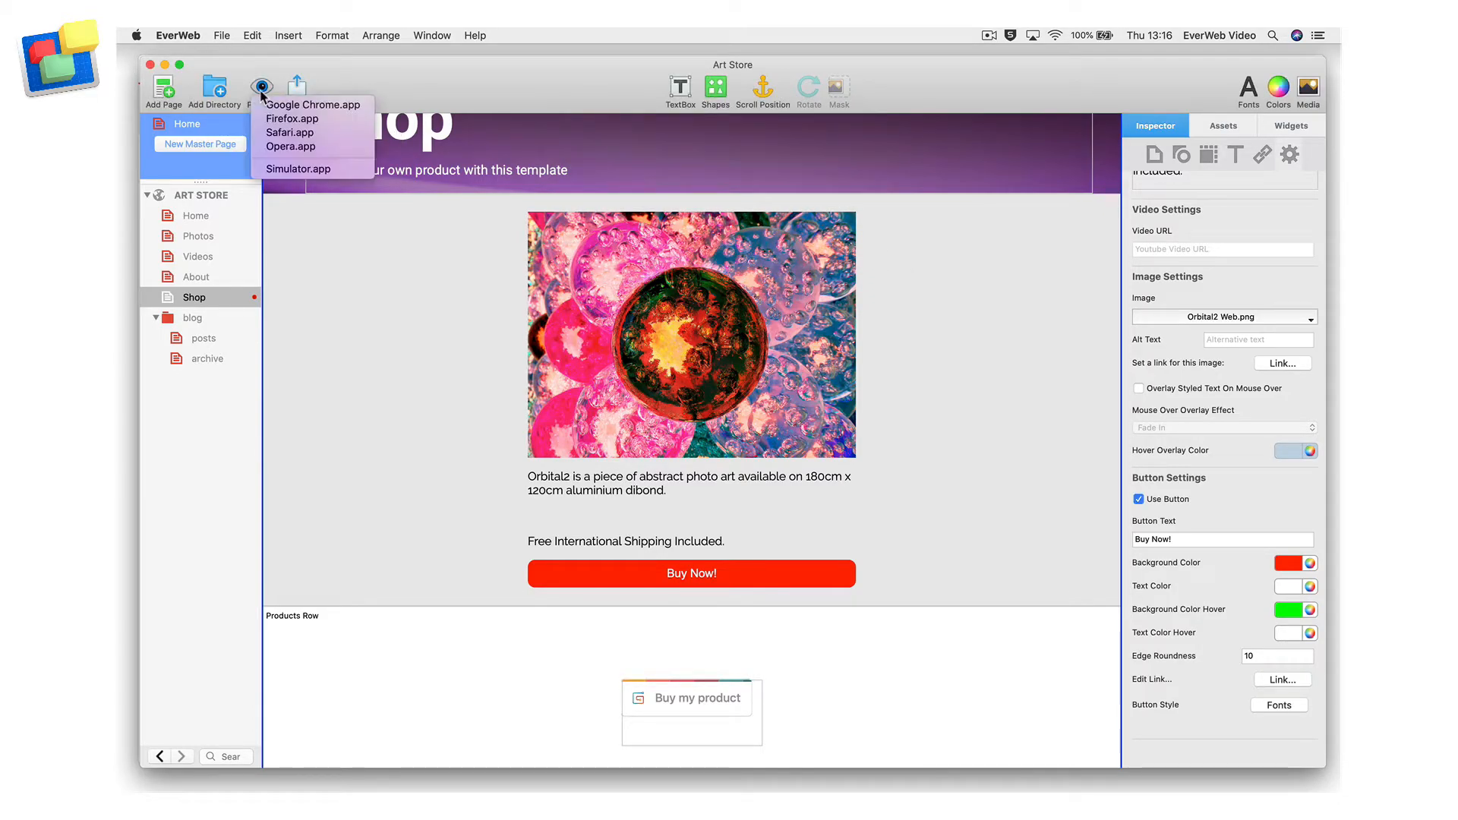
{"action": "left_click", "coordinate": [339, 133]}
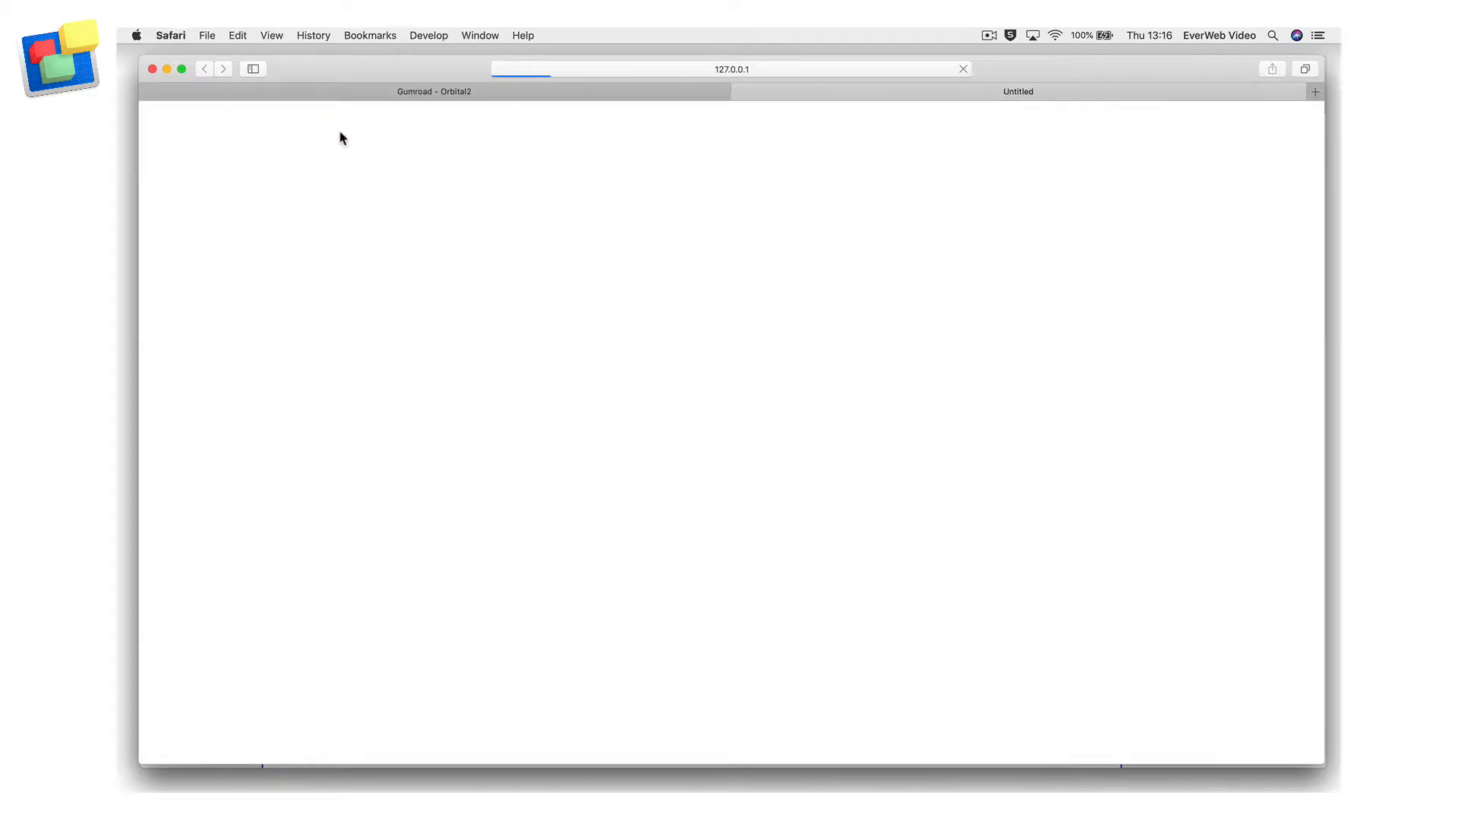
{"action": "scroll", "coordinate": [450, 439], "scroll_direction": "down", "scroll_amount": 1}
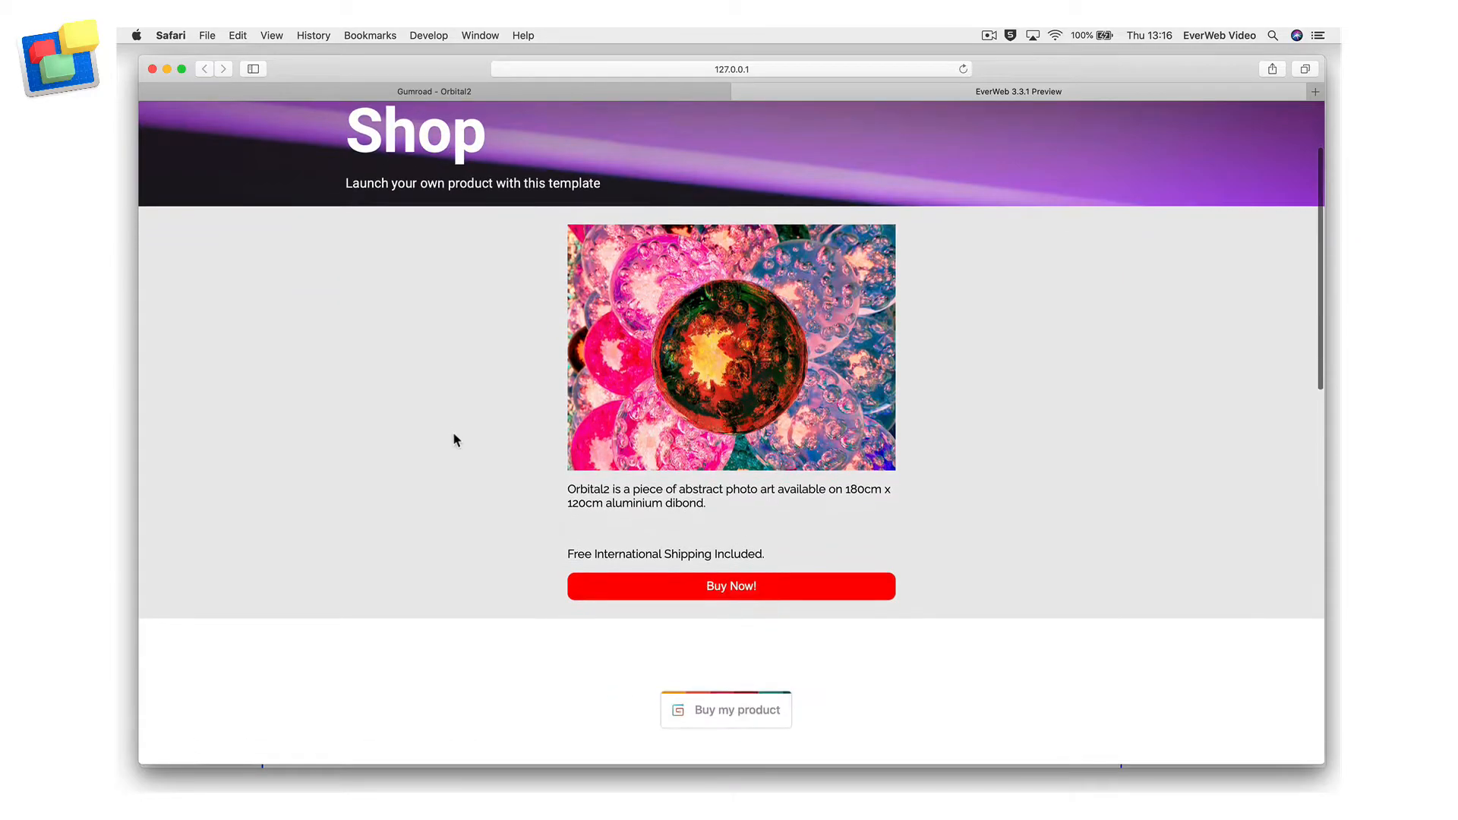
{"action": "left_click", "coordinate": [836, 591]}
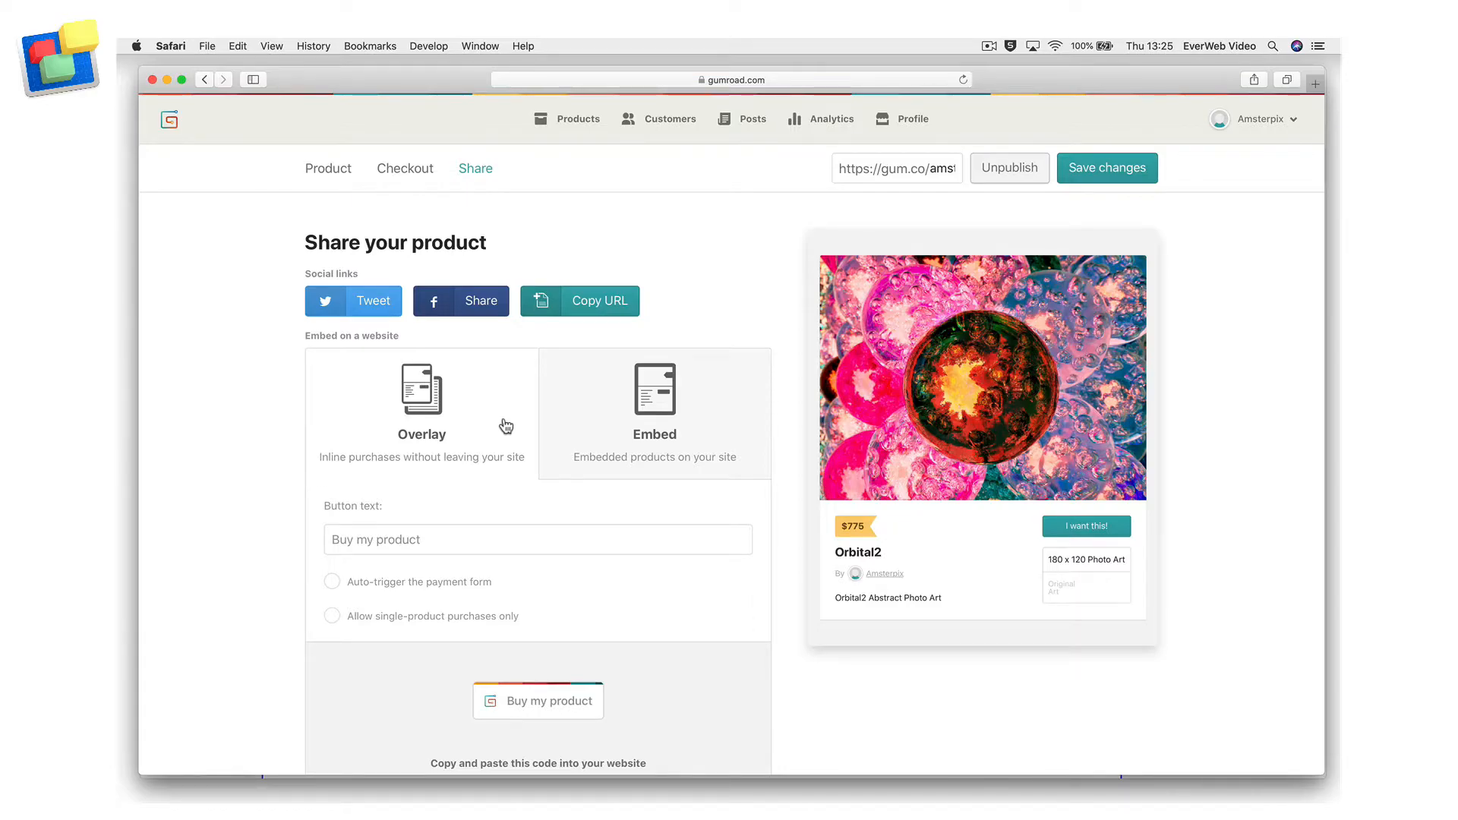
Step: On Gumroad's Orbital2 sharing page, set the overlay button text to "Buy Me Now!"
{"action": "scroll", "coordinate": [505, 426], "scroll_direction": "down", "scroll_amount": 4}
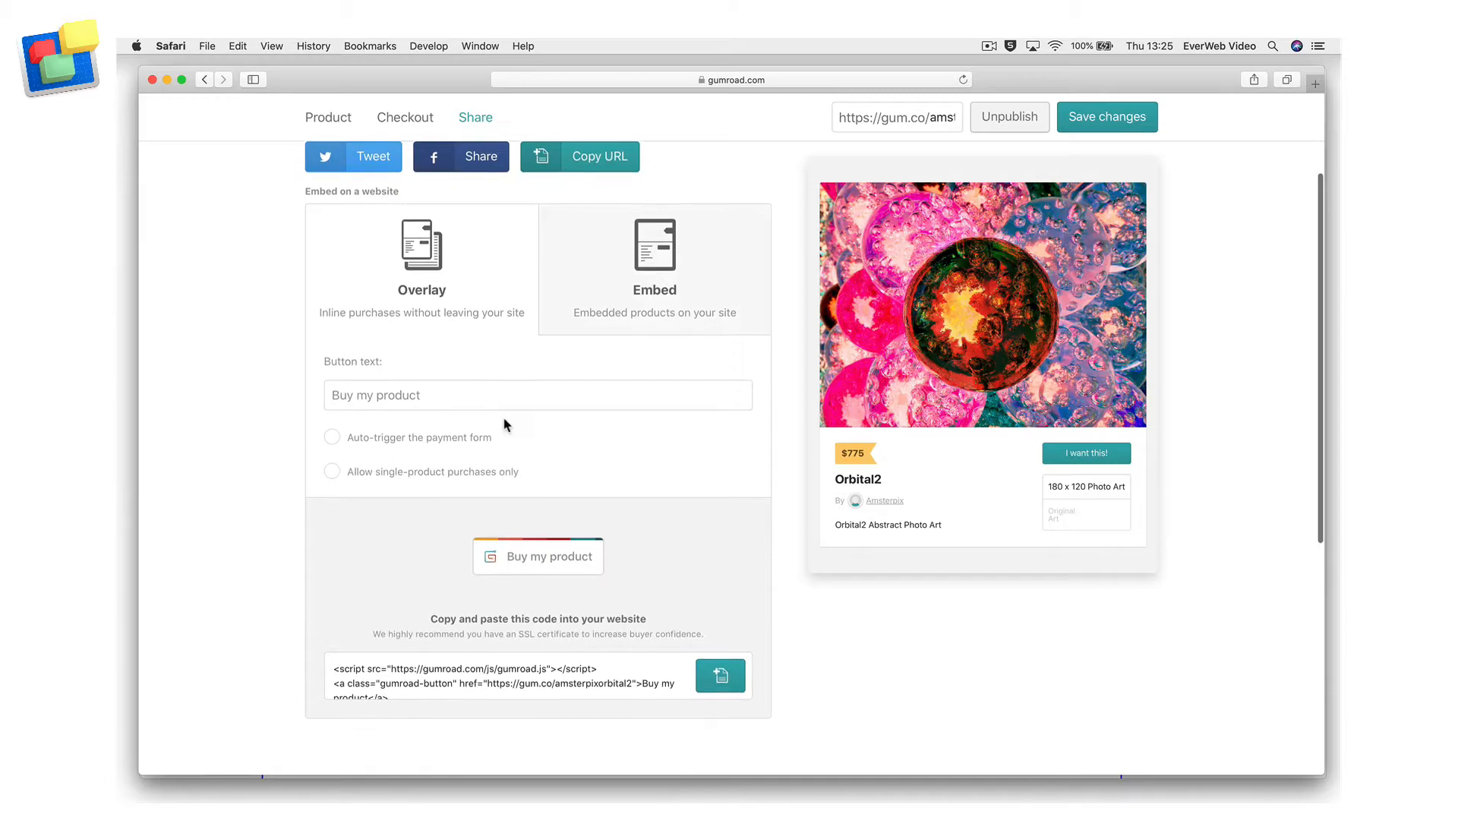
{"action": "left_click", "coordinate": [457, 390]}
{"action": "type", "text": "Buy "}
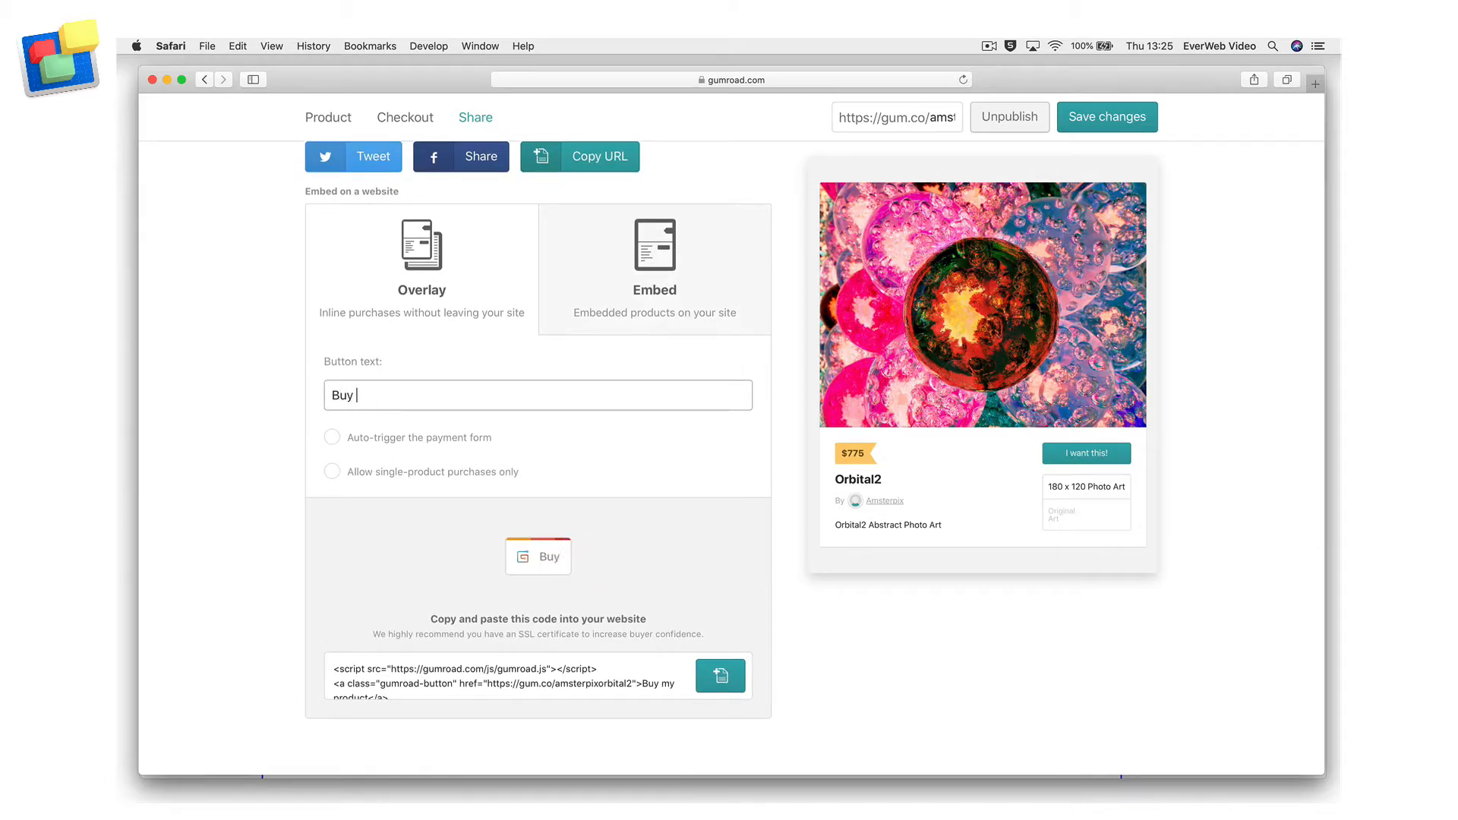
{"action": "type", "text": "Me Now!"}
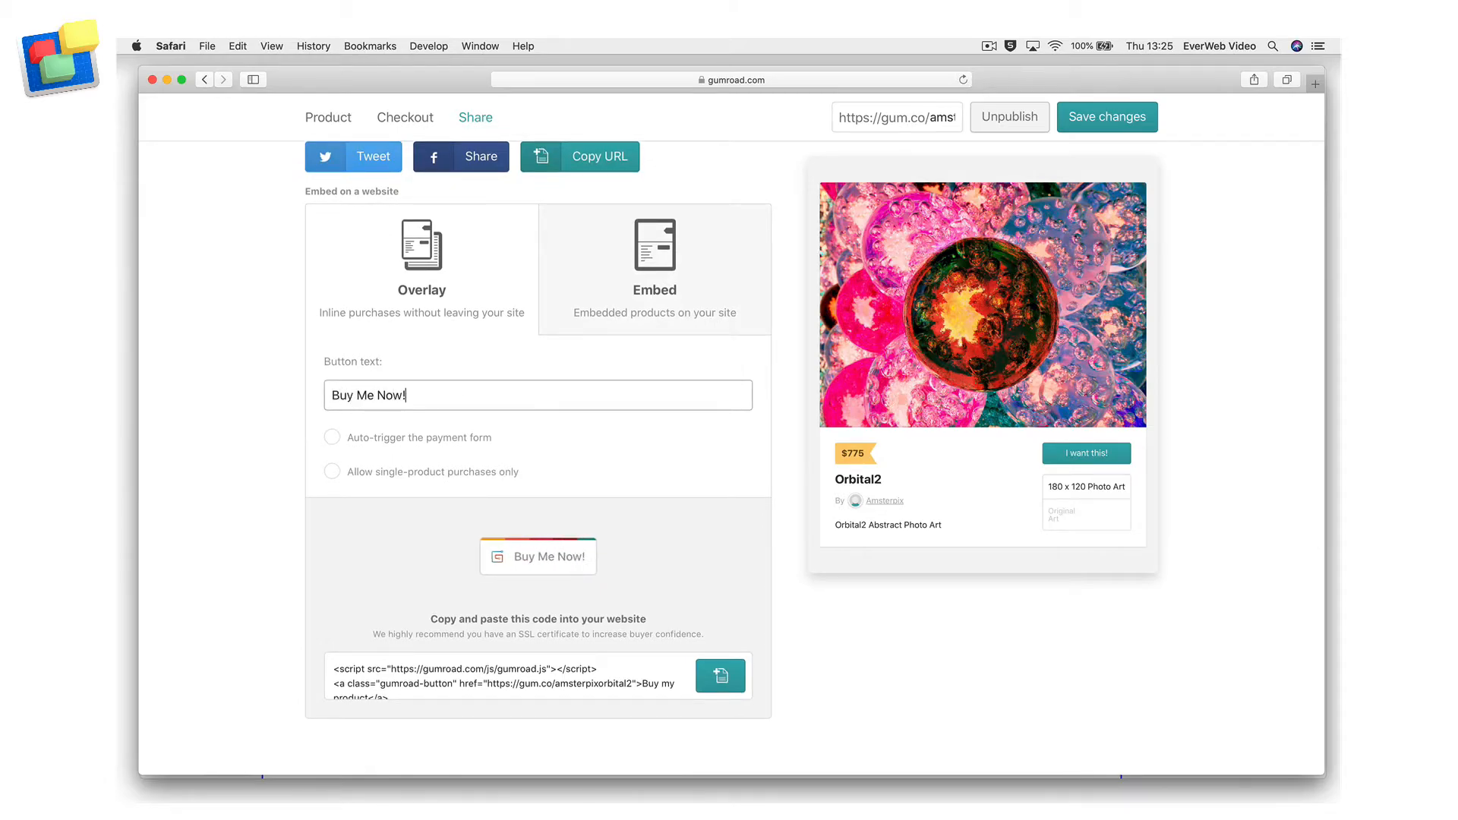
Step: Try the overlay options for auto-triggering the payment form and allowing single-product purchases only
{"action": "left_click", "coordinate": [338, 444]}
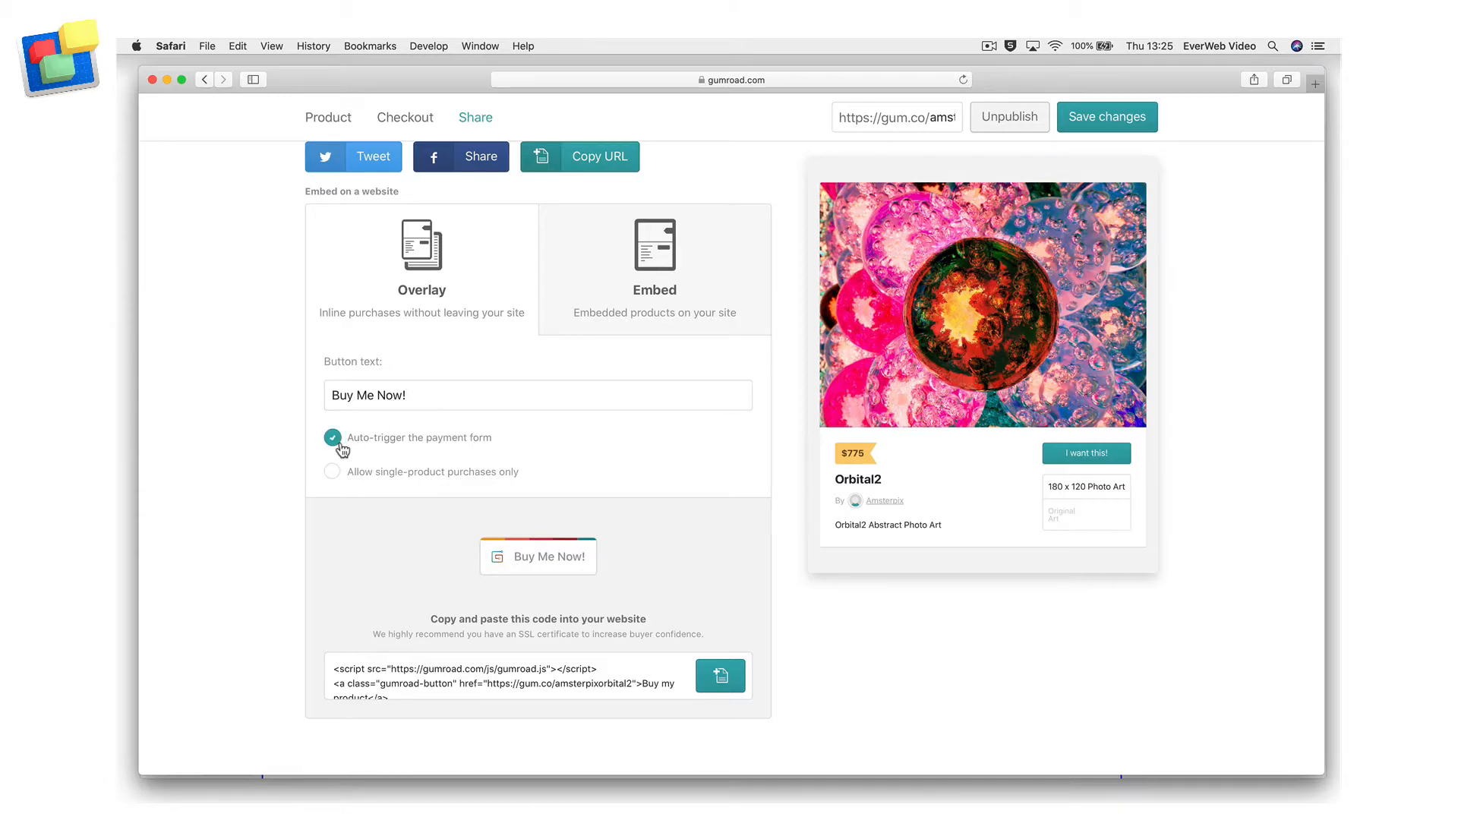
{"action": "left_click", "coordinate": [338, 444]}
{"action": "left_click", "coordinate": [343, 478]}
{"action": "left_click", "coordinate": [342, 478]}
Step: Copy the overlay button's embed code to the clipboard
{"action": "scroll", "coordinate": [529, 571], "scroll_direction": "down", "scroll_amount": 4}
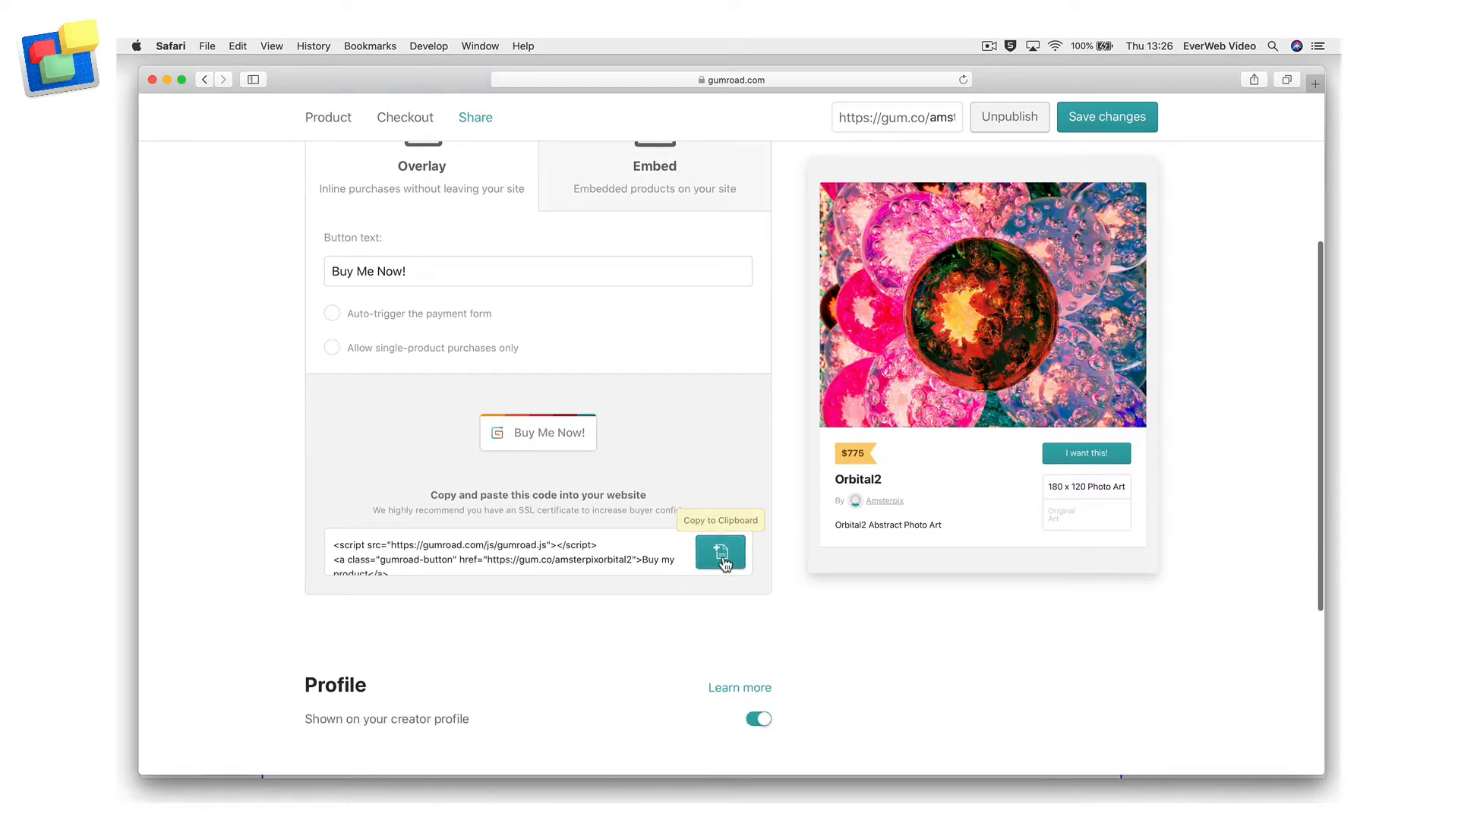
{"action": "left_click", "coordinate": [722, 562]}
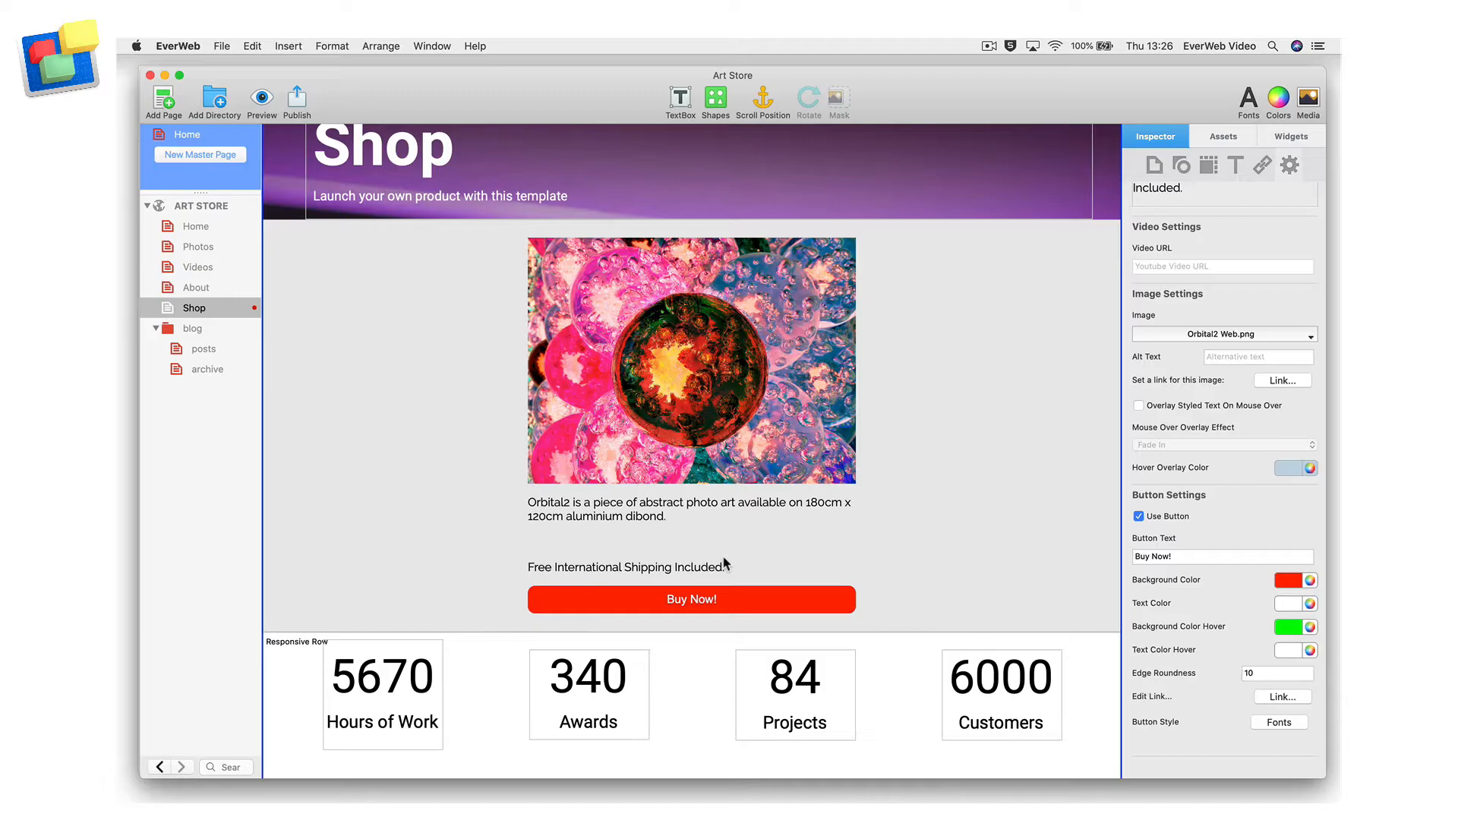
Step: In EverWeb, add a Responsive Row between the Orbital2 FlexBox and the statistics row, and name it "Products Row"
{"action": "left_click", "coordinate": [1298, 143]}
{"action": "left_click_drag", "start_coordinate": [1158, 319], "coordinate": [893, 420]}
{"action": "scroll", "coordinate": [893, 640], "scroll_direction": "down", "scroll_amount": 5}
{"action": "double_click", "coordinate": [1153, 321]}
{"action": "type", "text": "Products"}
Step: Give the Products Row a color fill in the light grey Mercury shade
{"action": "left_click", "coordinate": [1181, 164]}
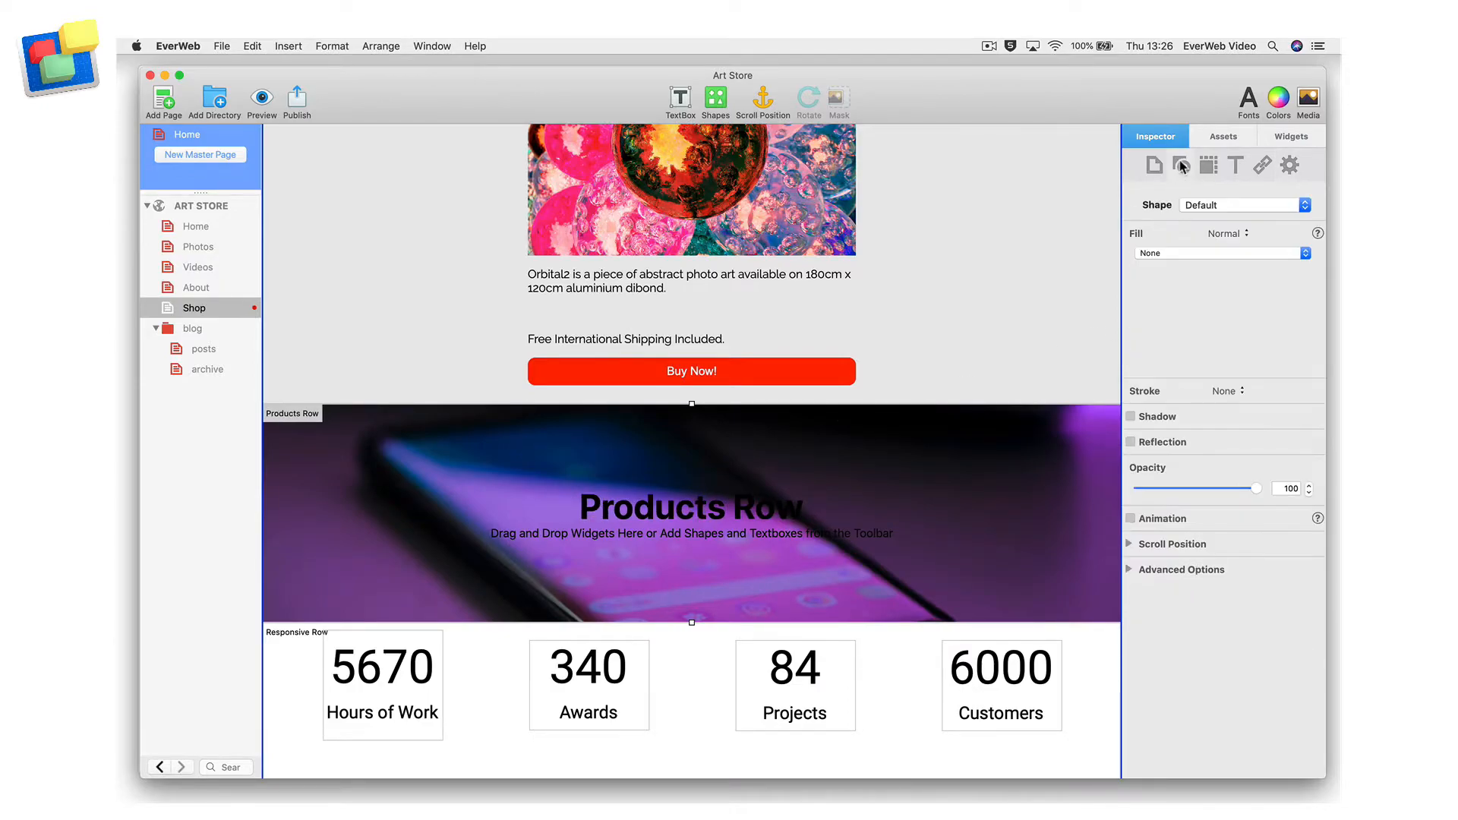
{"action": "left_click", "coordinate": [1178, 253]}
{"action": "left_click", "coordinate": [1178, 255]}
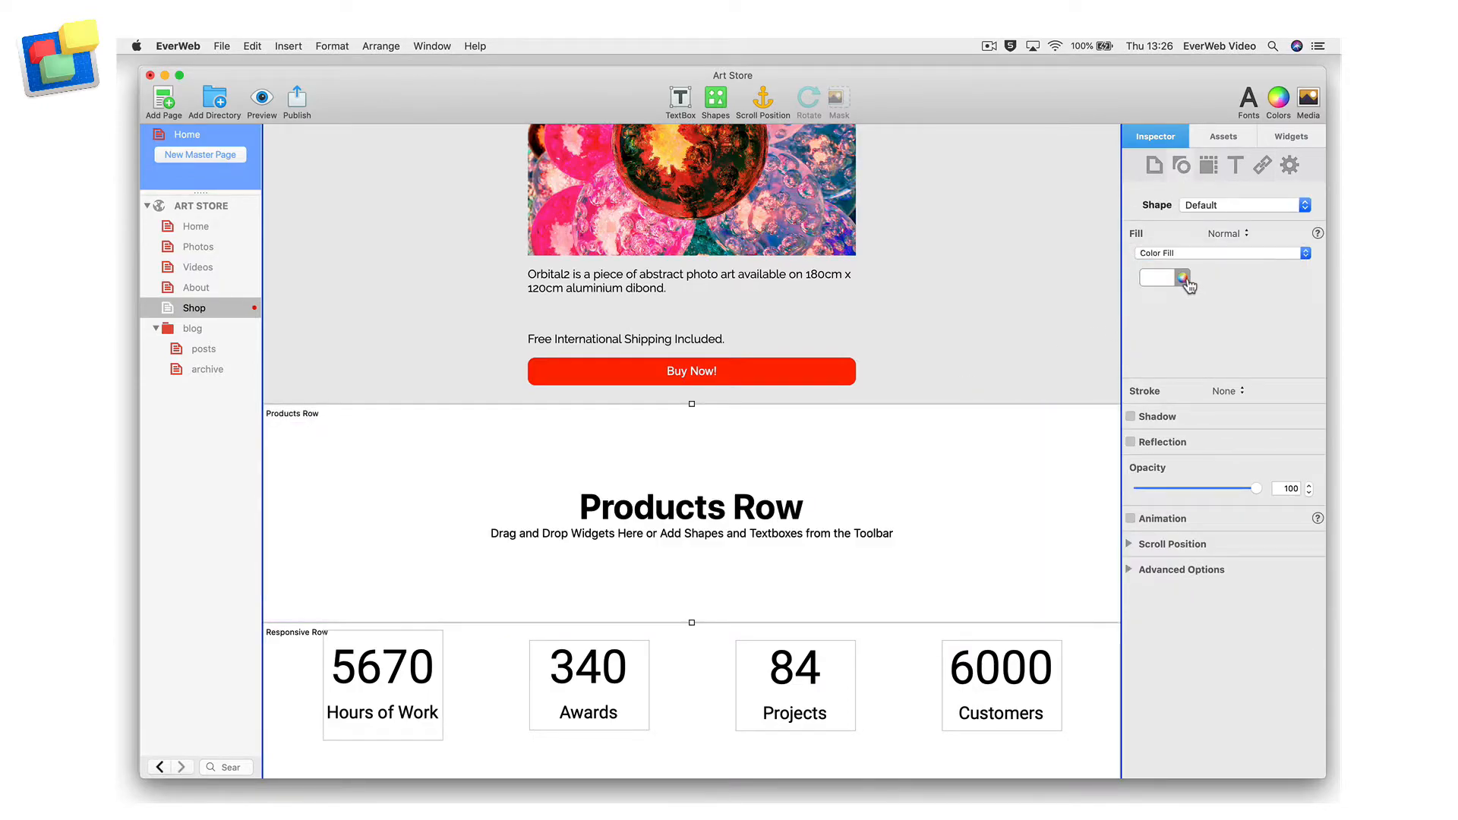
{"action": "left_click", "coordinate": [1182, 277]}
{"action": "left_click", "coordinate": [1212, 408]}
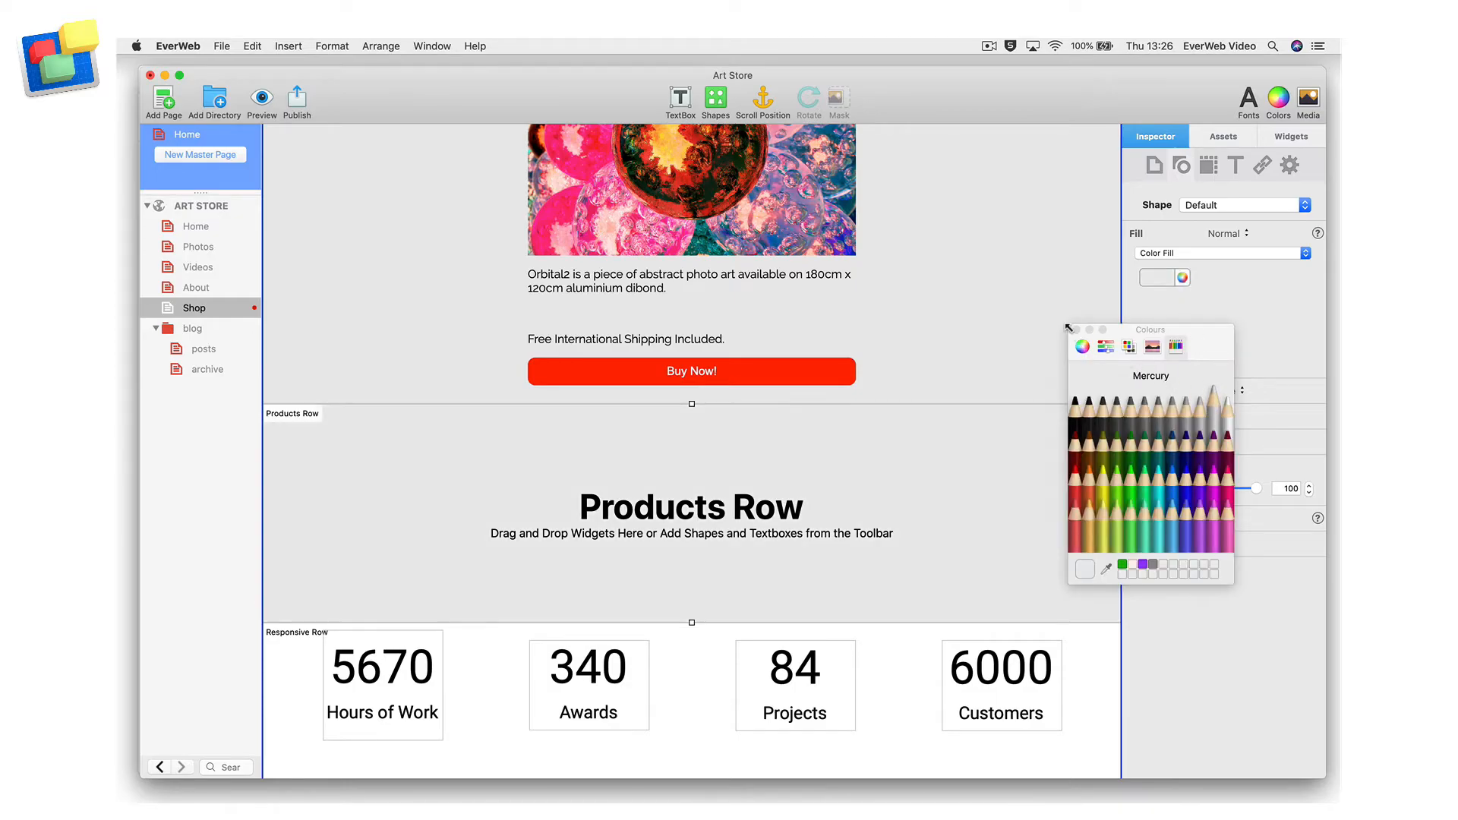
{"action": "left_click", "coordinate": [1076, 329]}
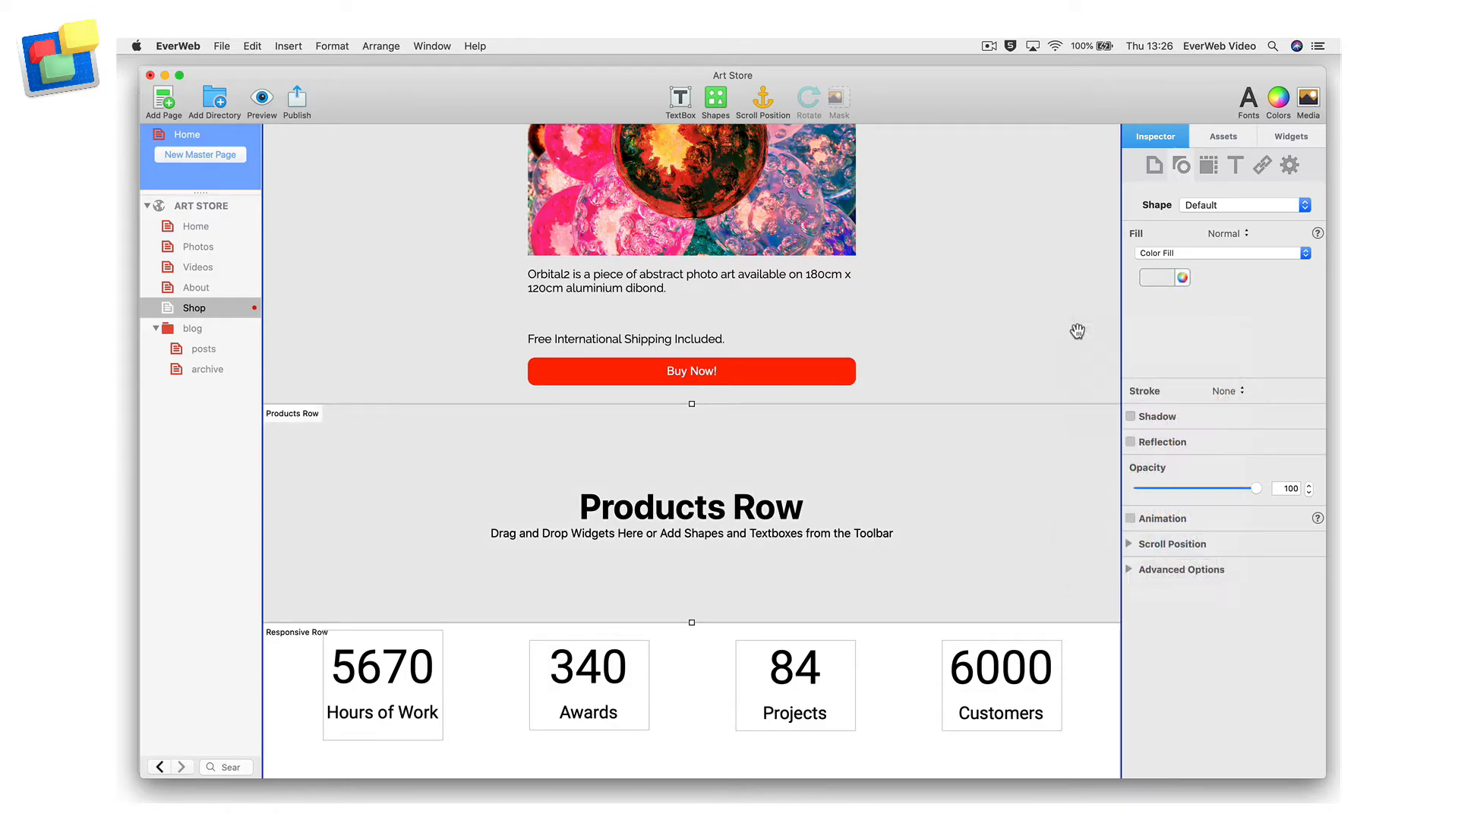
Step: Add an HTML Snippet widget inside the Products Row
{"action": "left_click", "coordinate": [1029, 469]}
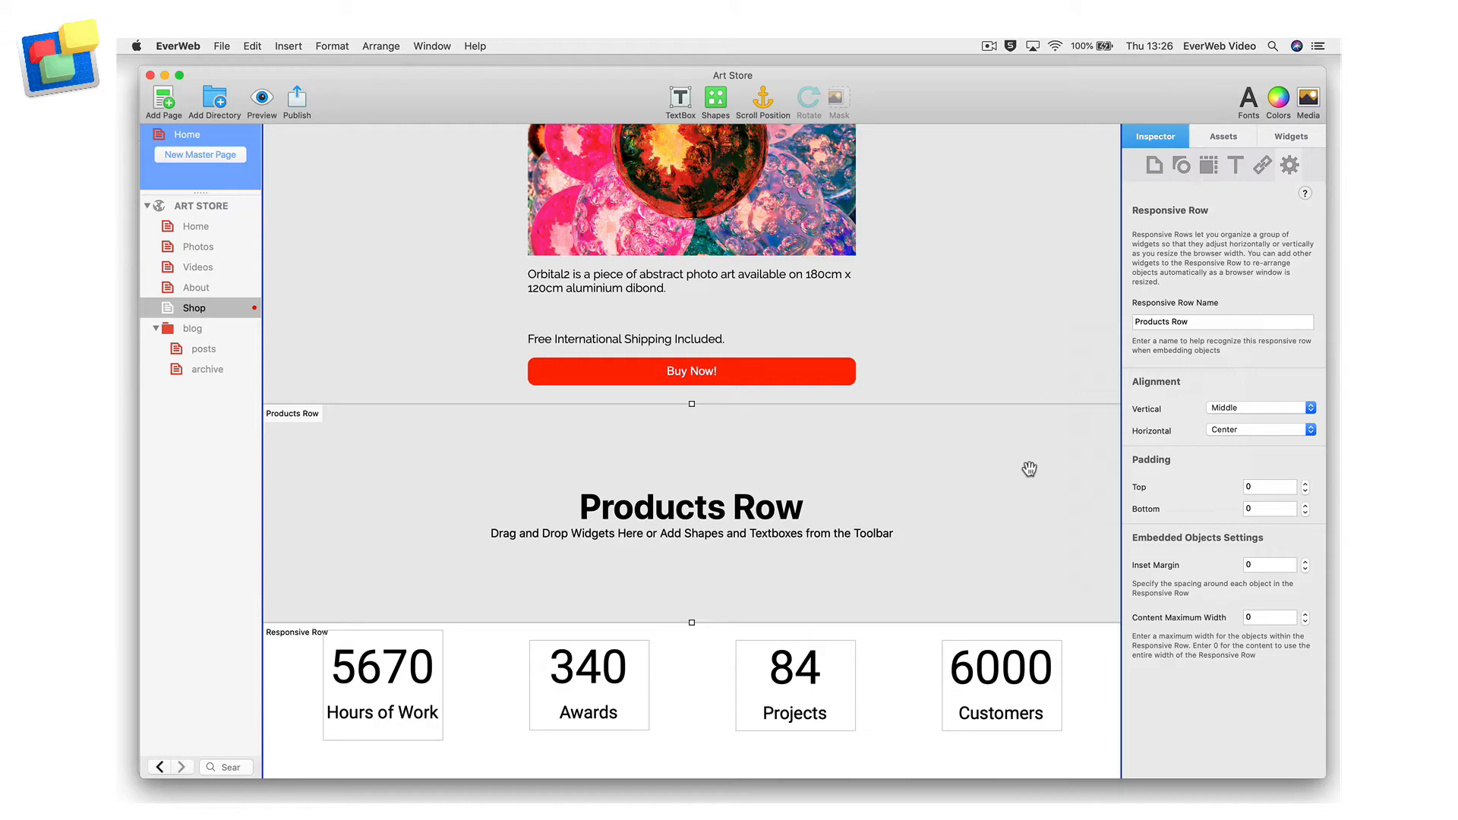
{"action": "left_click", "coordinate": [1292, 137]}
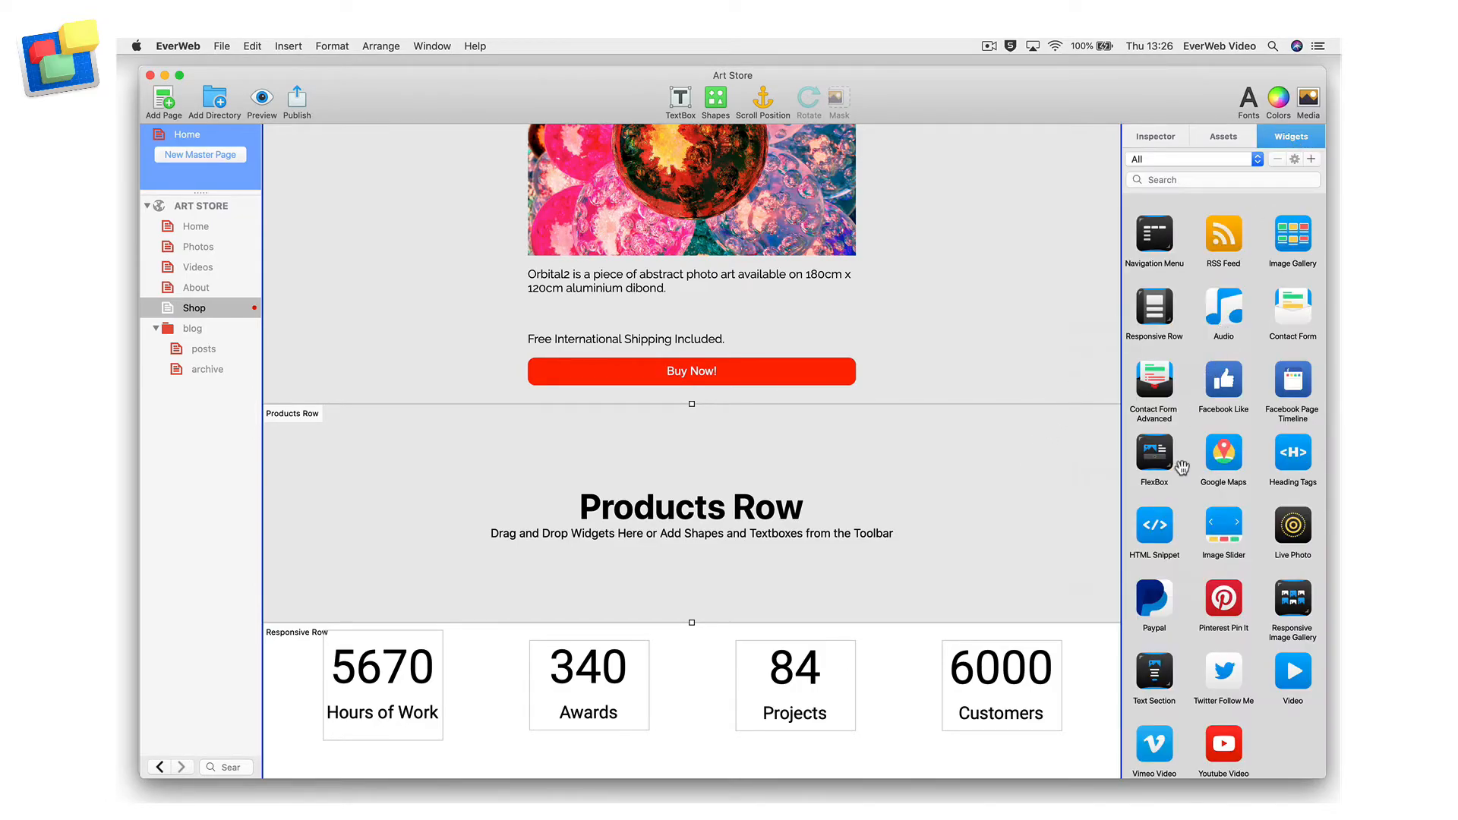
{"action": "left_click_drag", "start_coordinate": [1154, 524], "coordinate": [741, 498]}
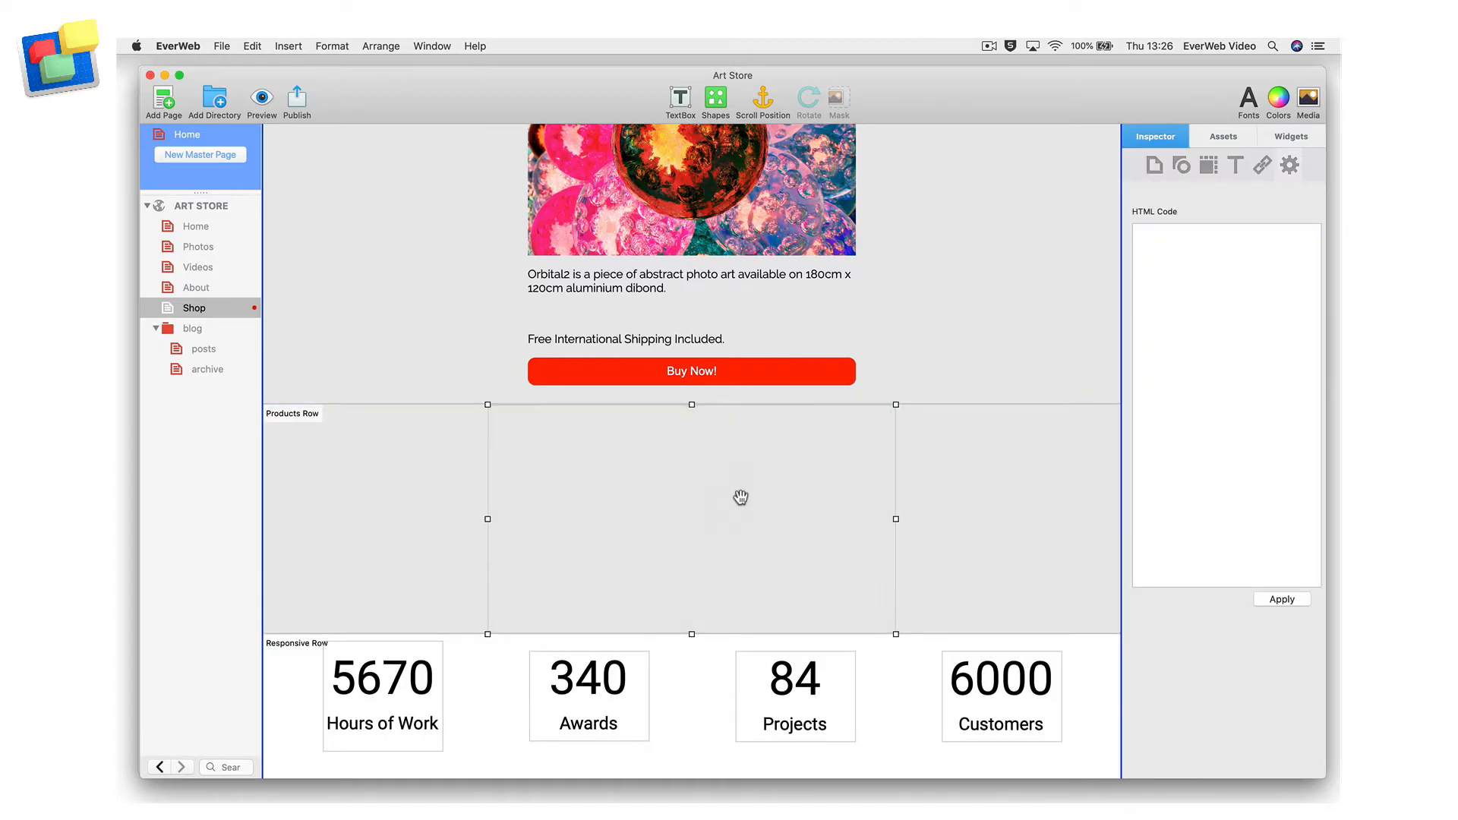
Step: Paste the Gumroad overlay code into the HTML Snippet, apply it, and shrink the widget to about the button's size
{"action": "left_click", "coordinate": [1146, 253]}
{"action": "type", "text": "<script src=\"https://gumroad.com/js/gumroad.js\"></script> <a class=\"gumroad-button\" href=\"https://gum.co/amsterpixorbital2\">Buy my product</a>"}
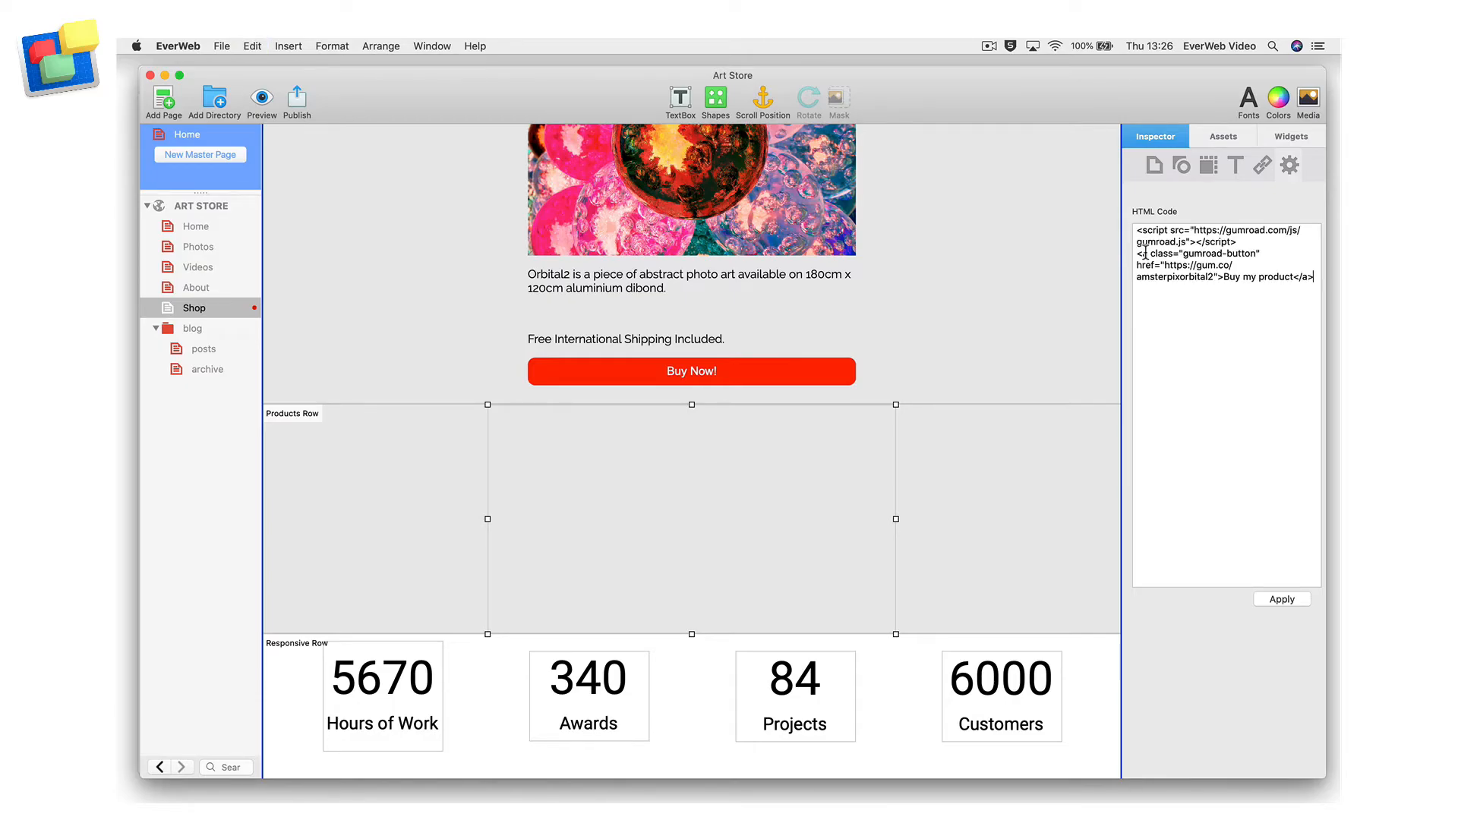
{"action": "left_click", "coordinate": [1291, 600]}
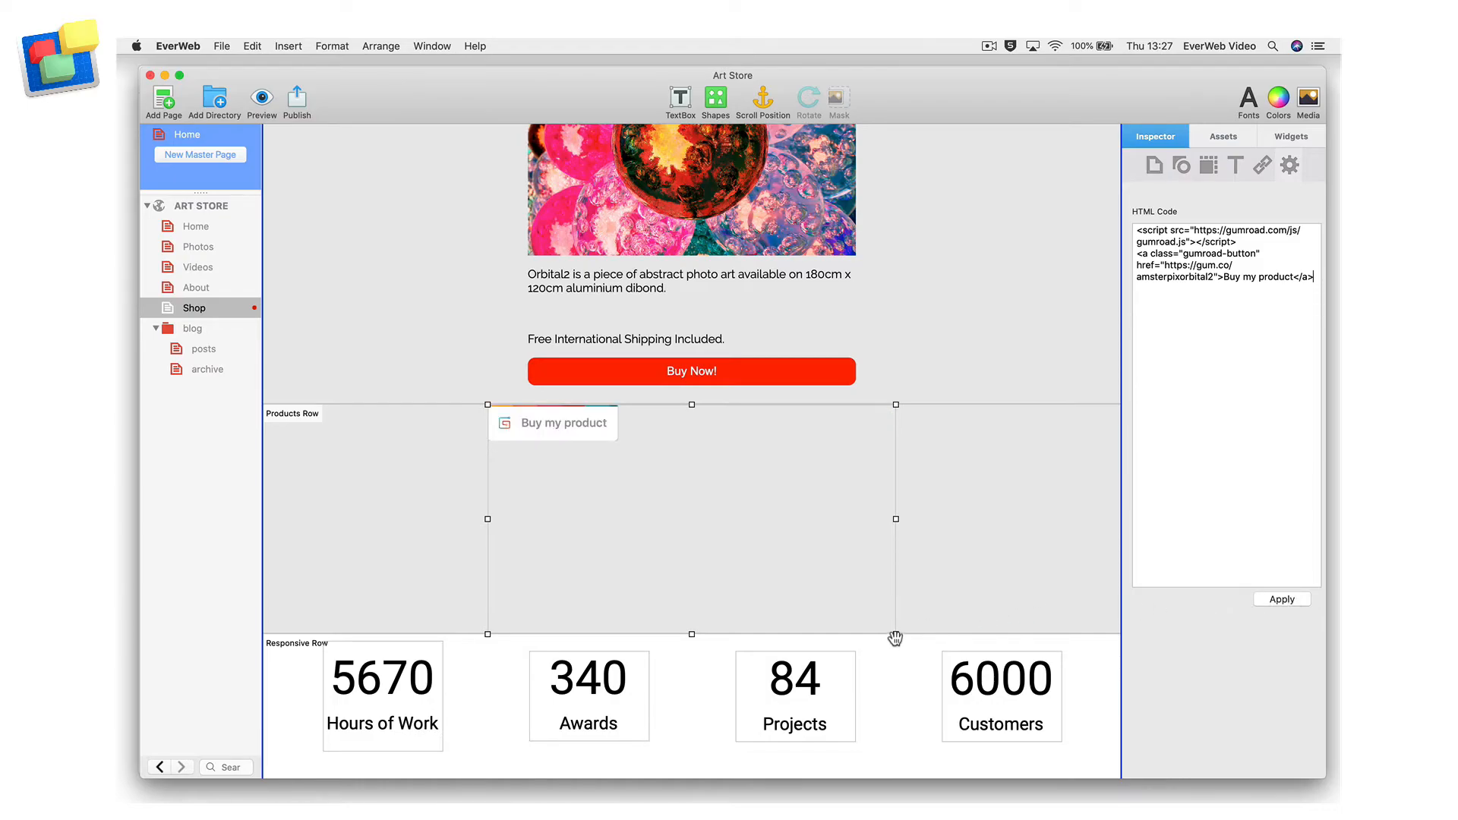
{"action": "left_click_drag", "start_coordinate": [896, 636], "coordinate": [675, 522]}
Step: Preview the Shop page in Safari and test the Gumroad "Buy my product" button
{"action": "left_click", "coordinate": [266, 100]}
{"action": "left_click", "coordinate": [302, 144]}
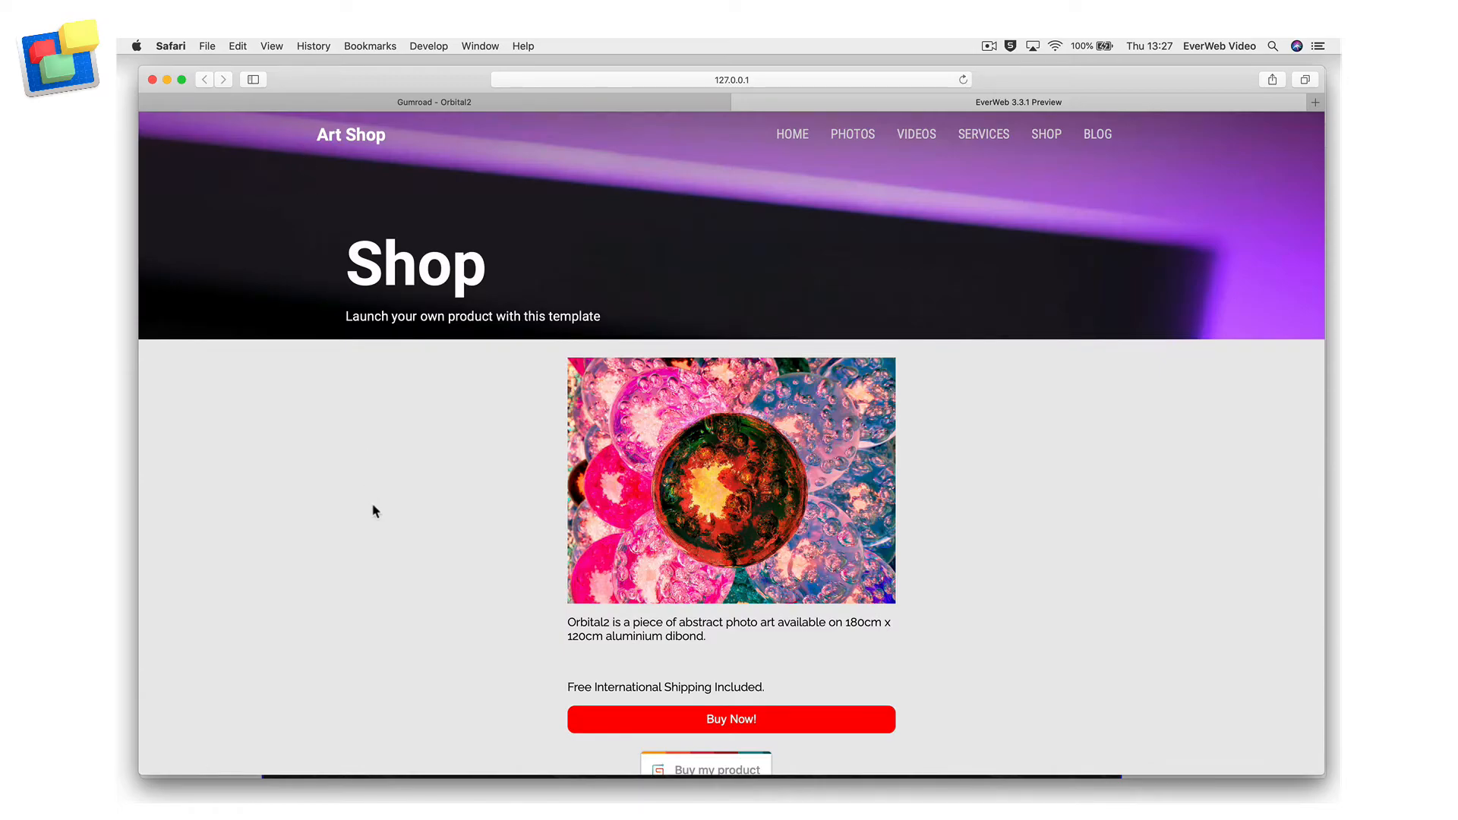
{"action": "scroll", "coordinate": [418, 534], "scroll_direction": "down", "scroll_amount": 5}
{"action": "left_click", "coordinate": [676, 565]}
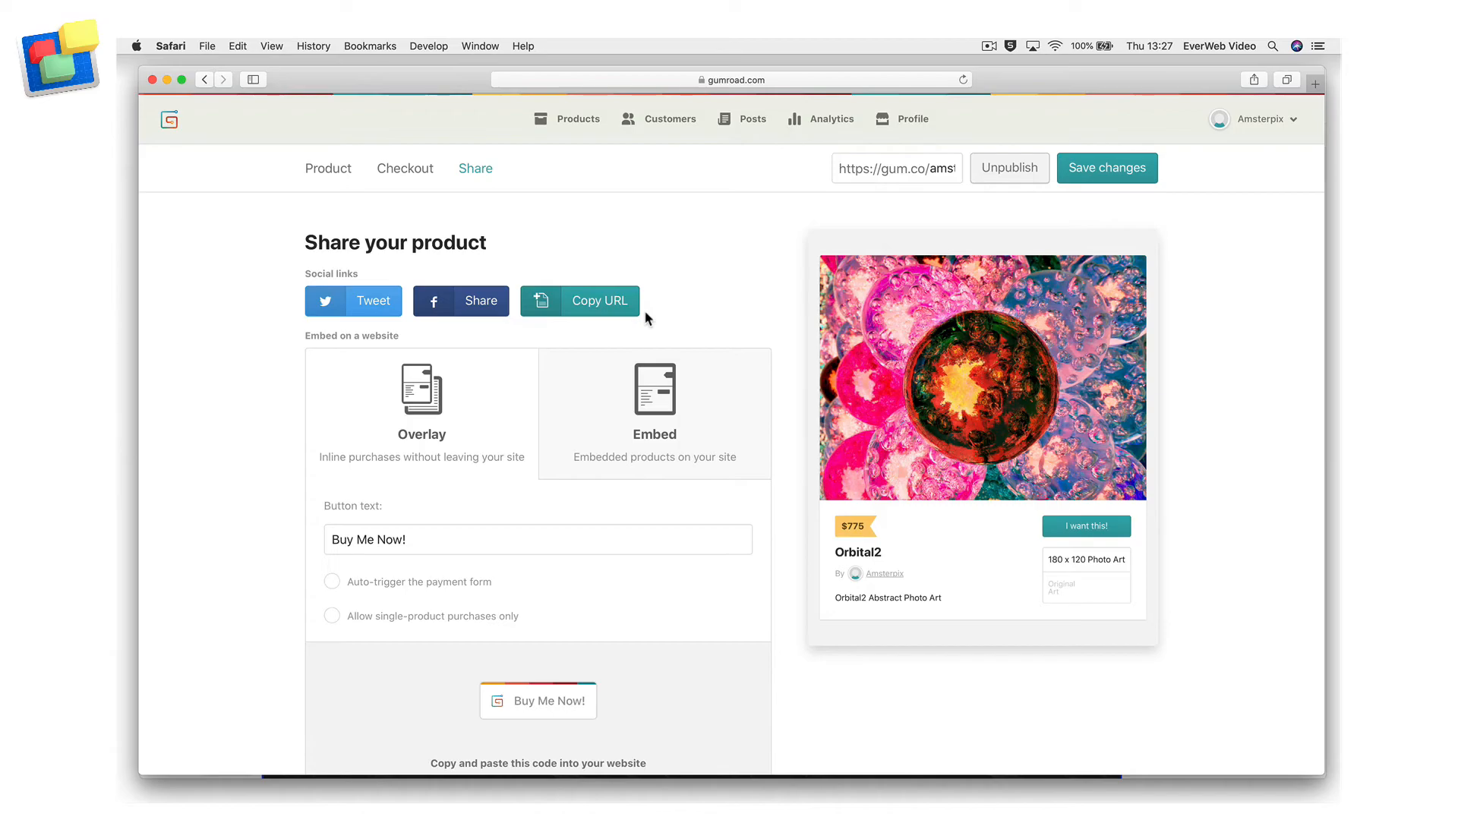
Step: Switch the Orbital2 sharing option on Gumroad to Embed, enable Redirect to Gumroad, and copy the embed code
{"action": "left_click", "coordinate": [654, 468]}
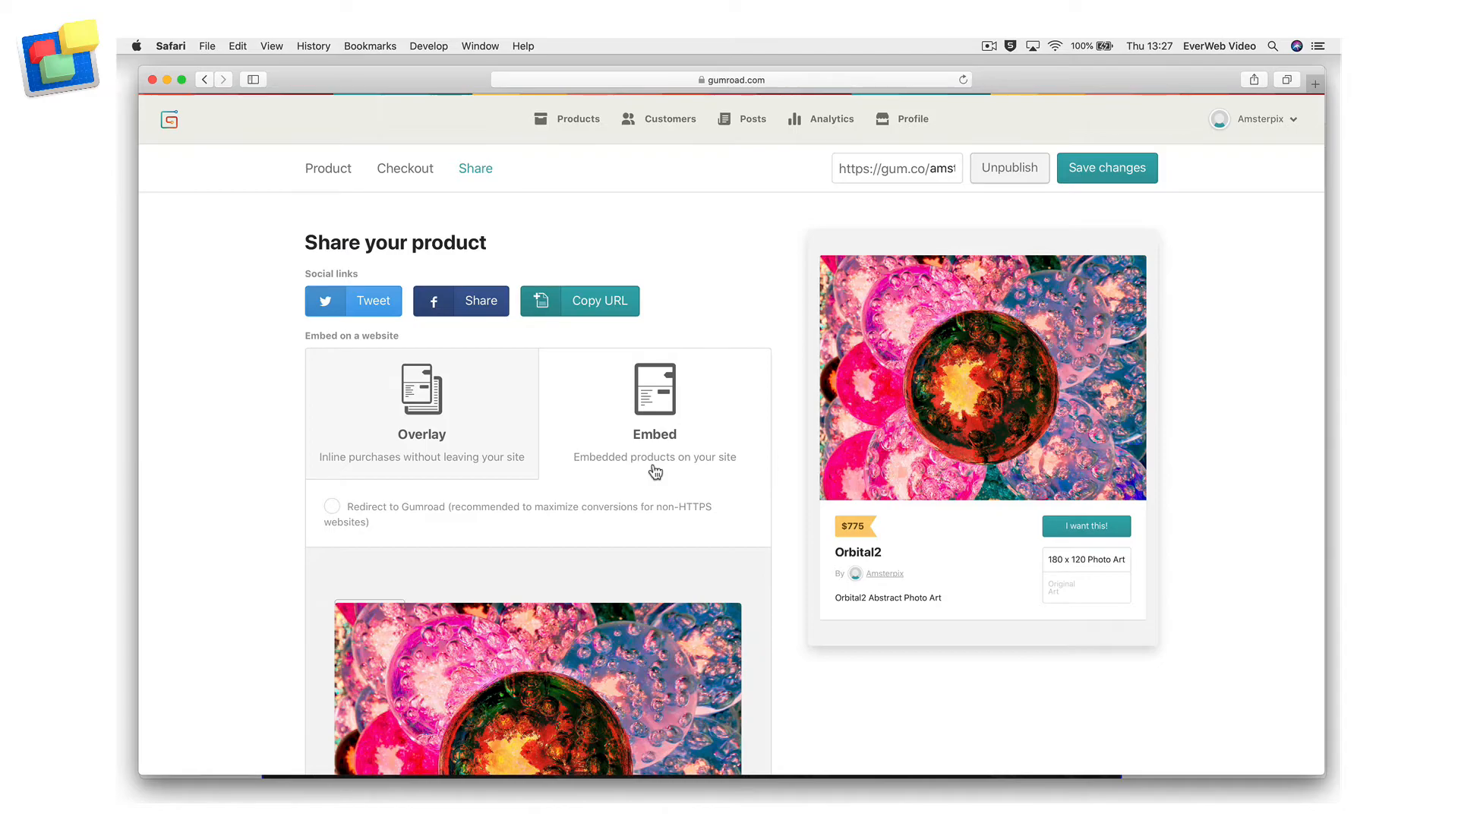
{"action": "scroll", "coordinate": [654, 471], "scroll_direction": "down", "scroll_amount": 4}
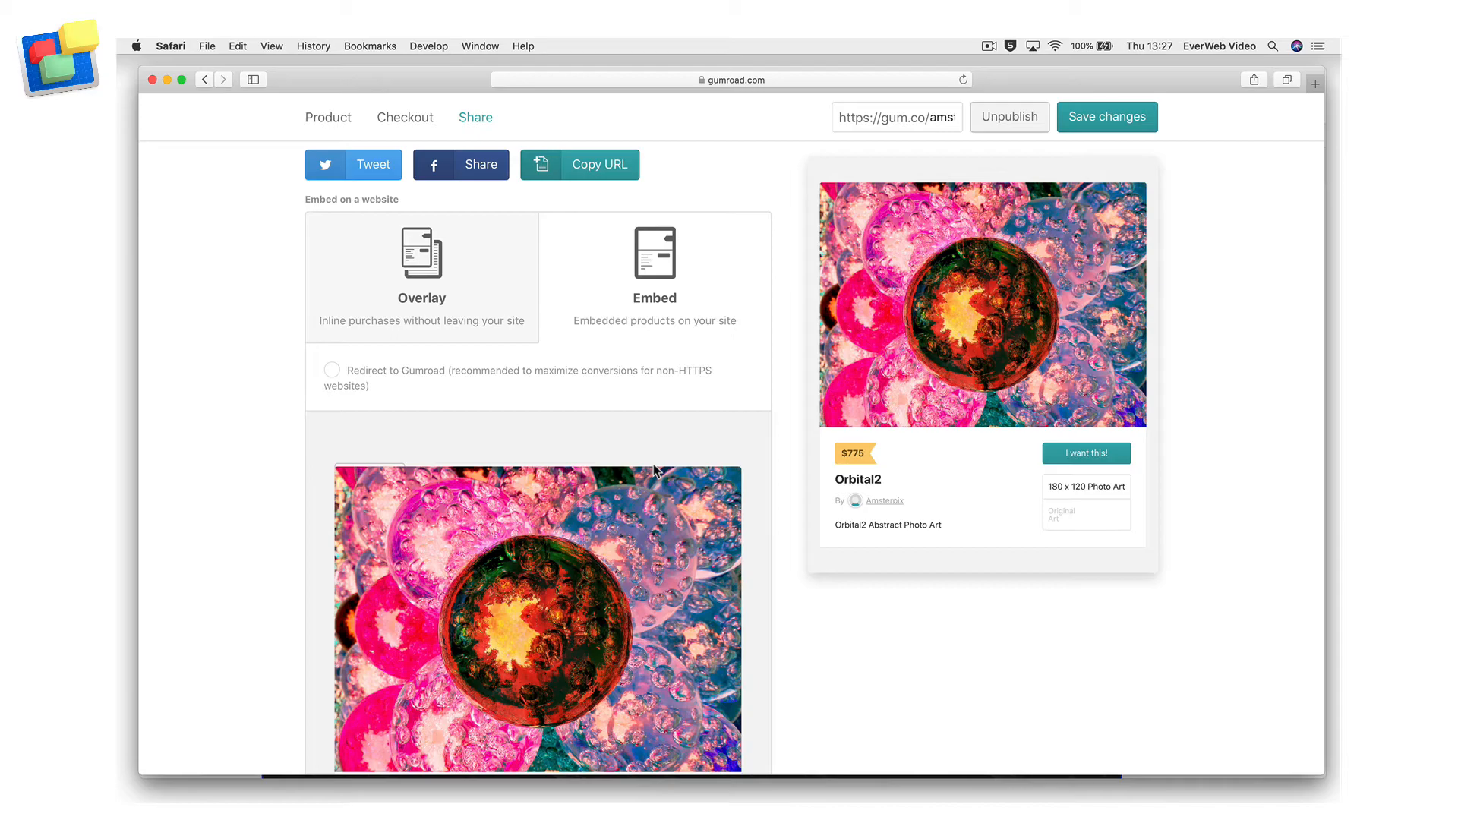
{"action": "scroll", "coordinate": [655, 470], "scroll_direction": "down", "scroll_amount": 3}
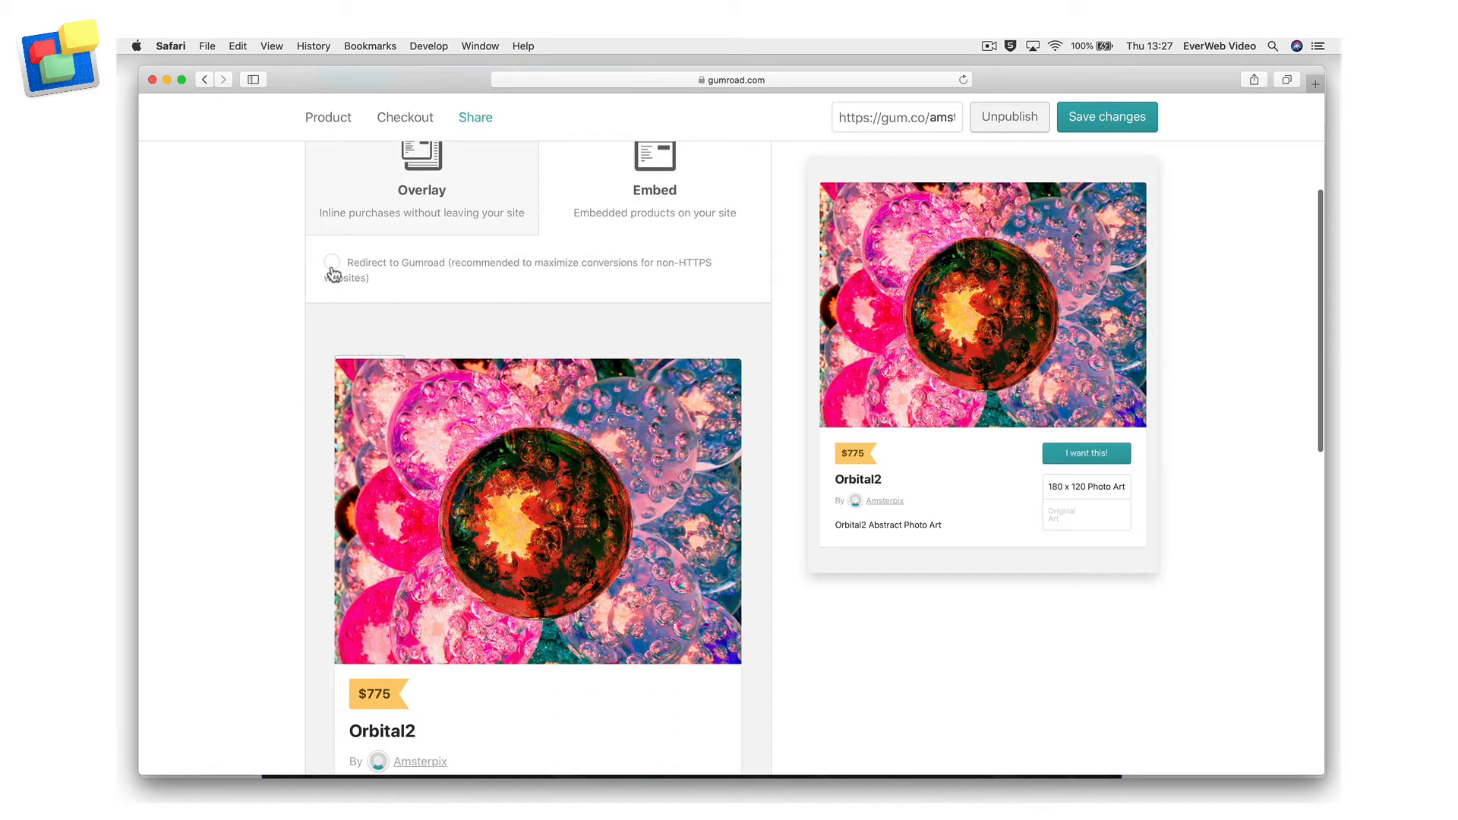
{"action": "left_click", "coordinate": [332, 266]}
{"action": "scroll", "coordinate": [521, 349], "scroll_direction": "down", "scroll_amount": 5}
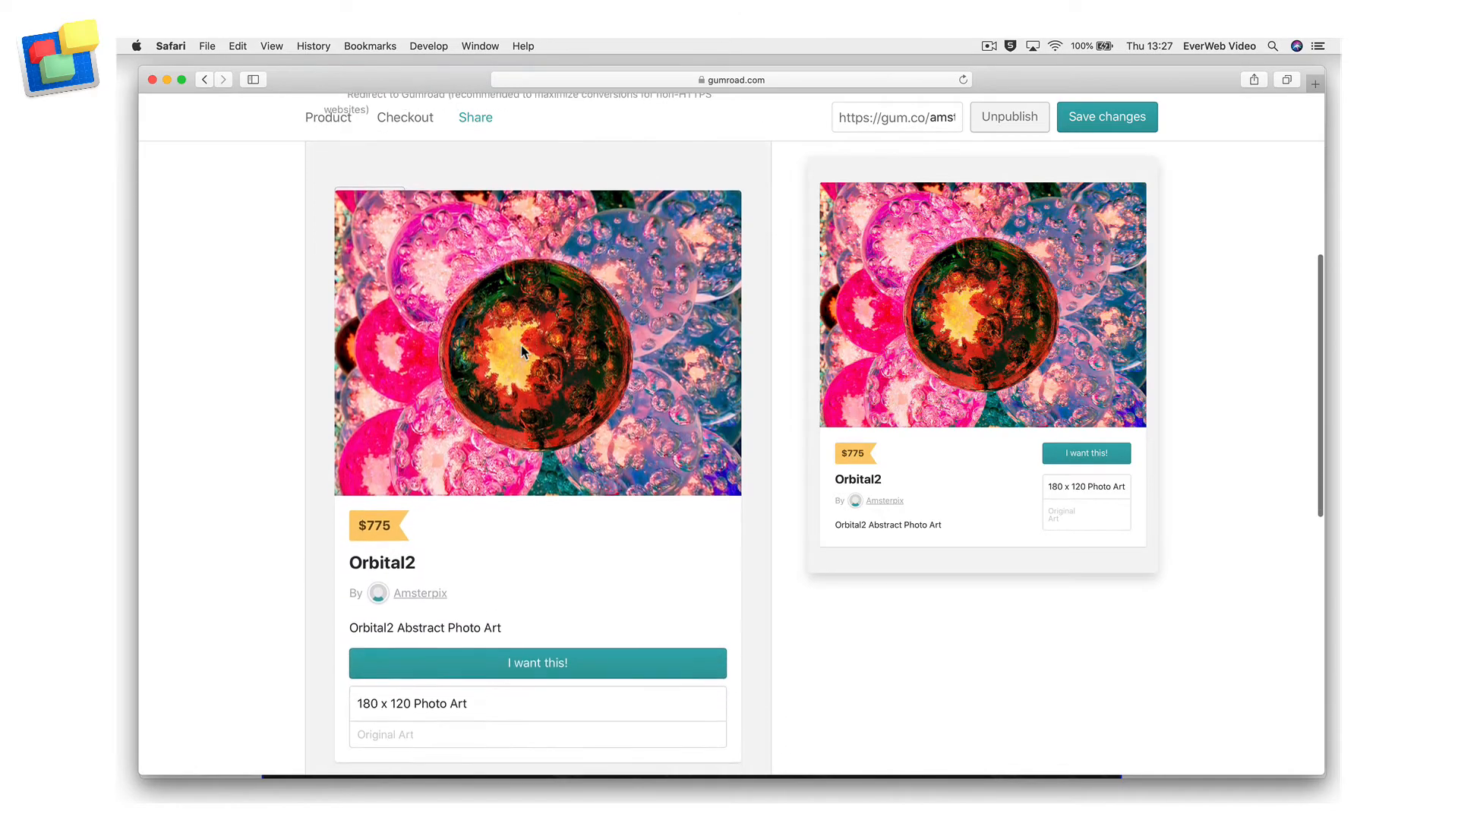
{"action": "scroll", "coordinate": [636, 572], "scroll_direction": "down", "scroll_amount": 7}
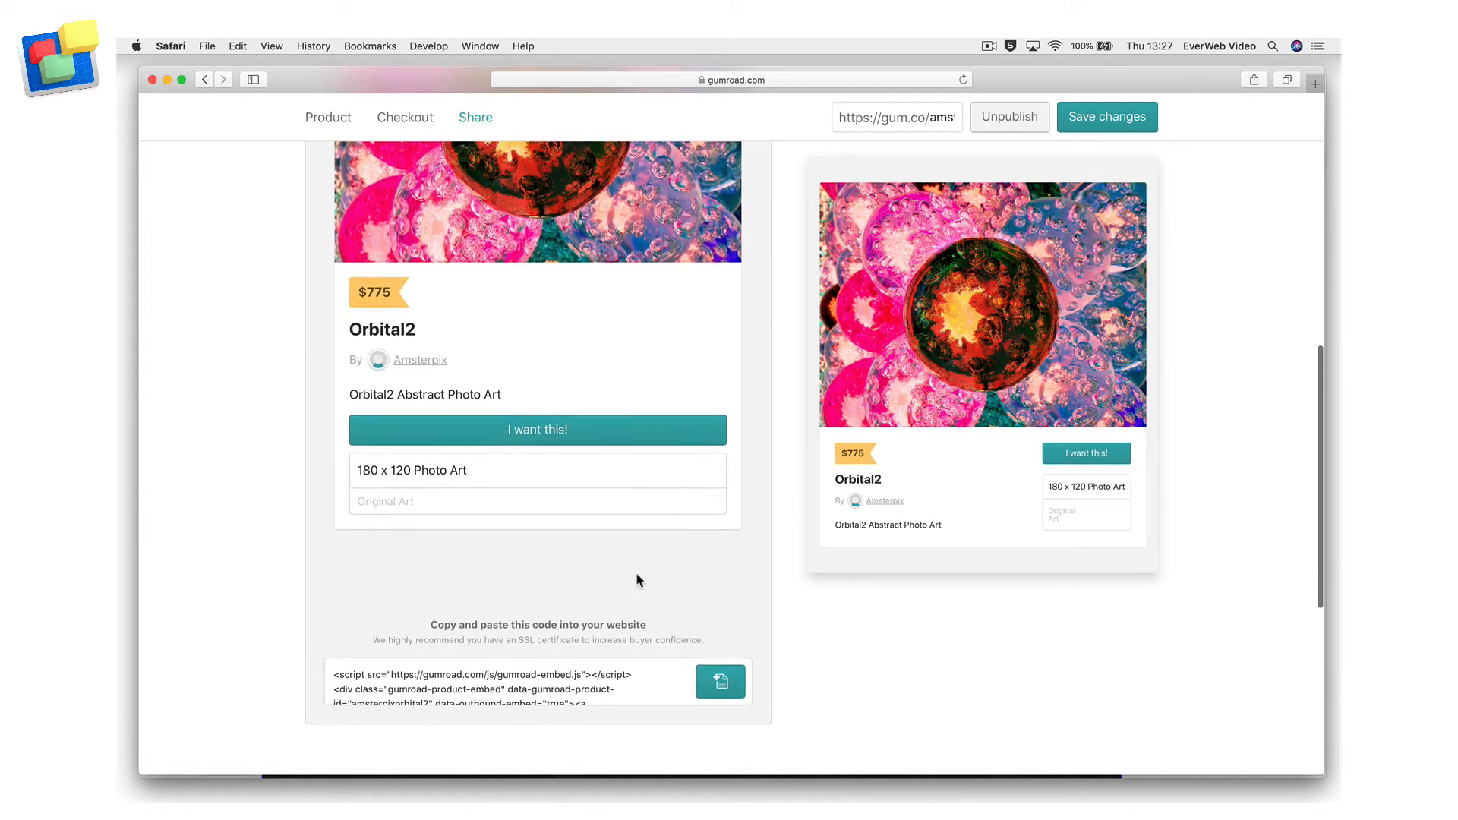
{"action": "scroll", "coordinate": [636, 580], "scroll_direction": "down", "scroll_amount": 4}
{"action": "left_click", "coordinate": [722, 561]}
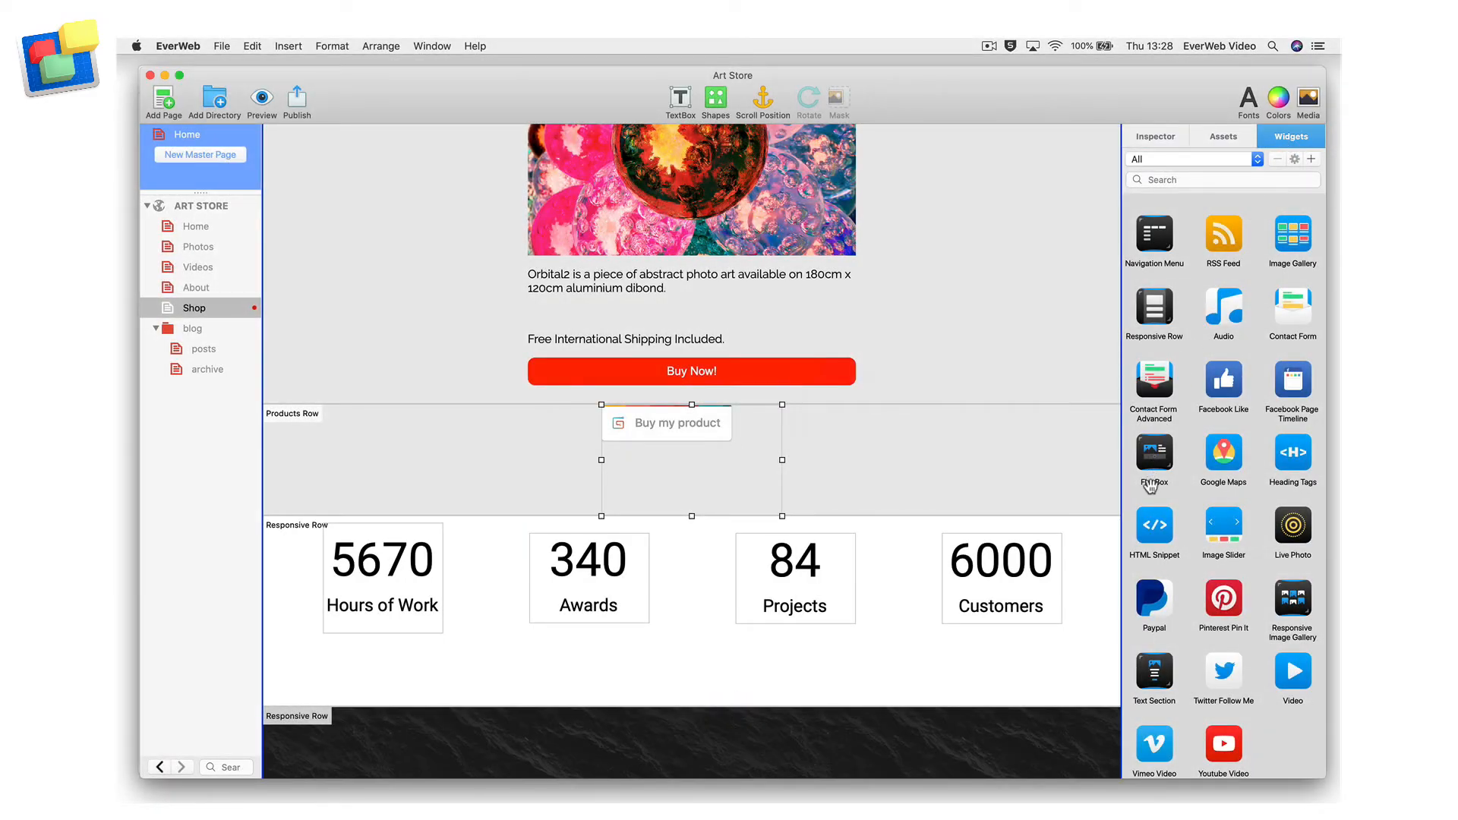
Step: Add a second HTML Snippet to EverWeb's Products Row beside the overlay button, and paste and apply the Gumroad embed code
{"action": "left_click_drag", "start_coordinate": [1154, 524], "coordinate": [958, 455]}
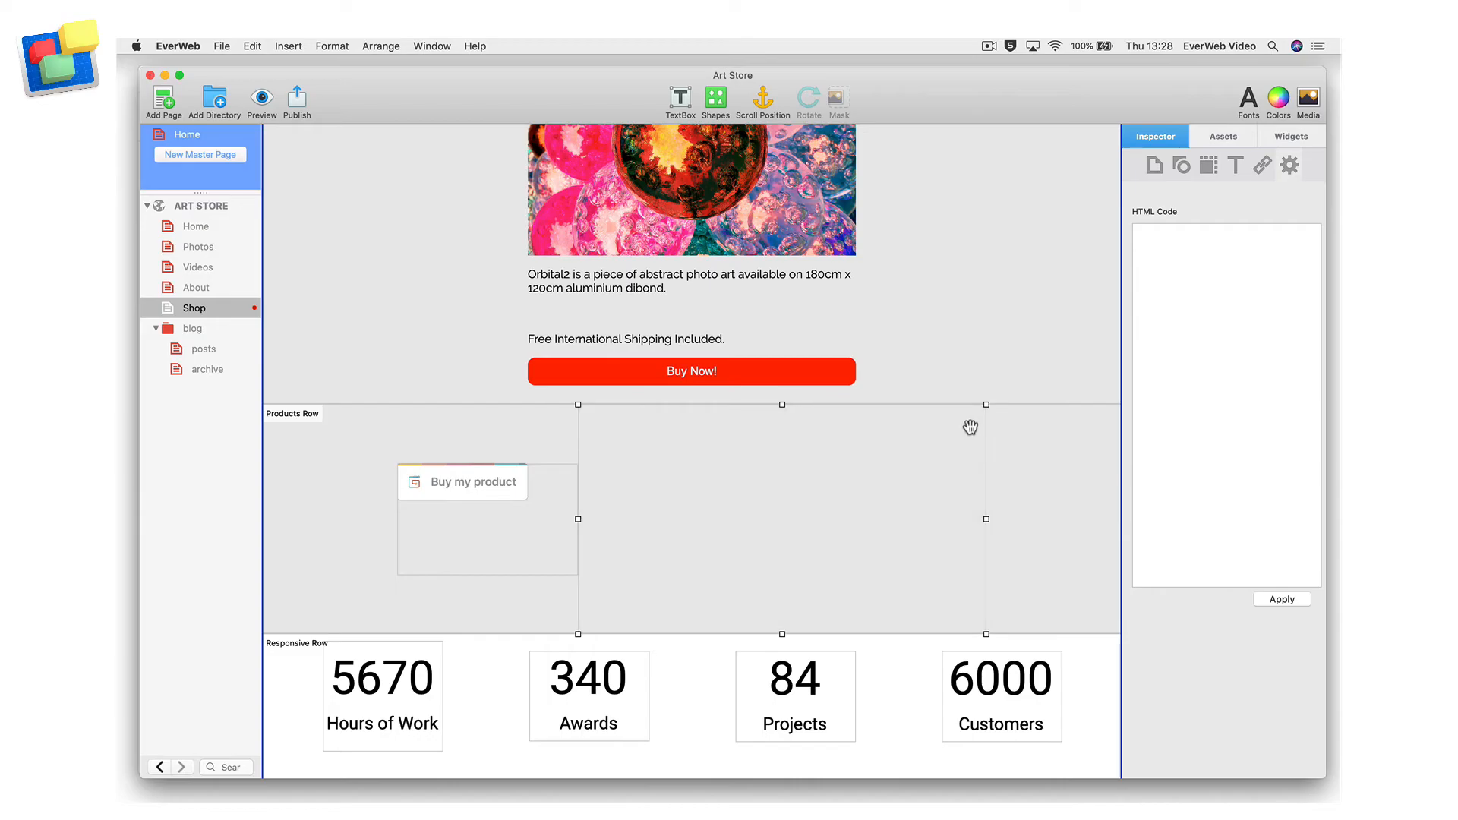
{"action": "left_click", "coordinate": [1167, 241]}
{"action": "key", "text": "super+v"}
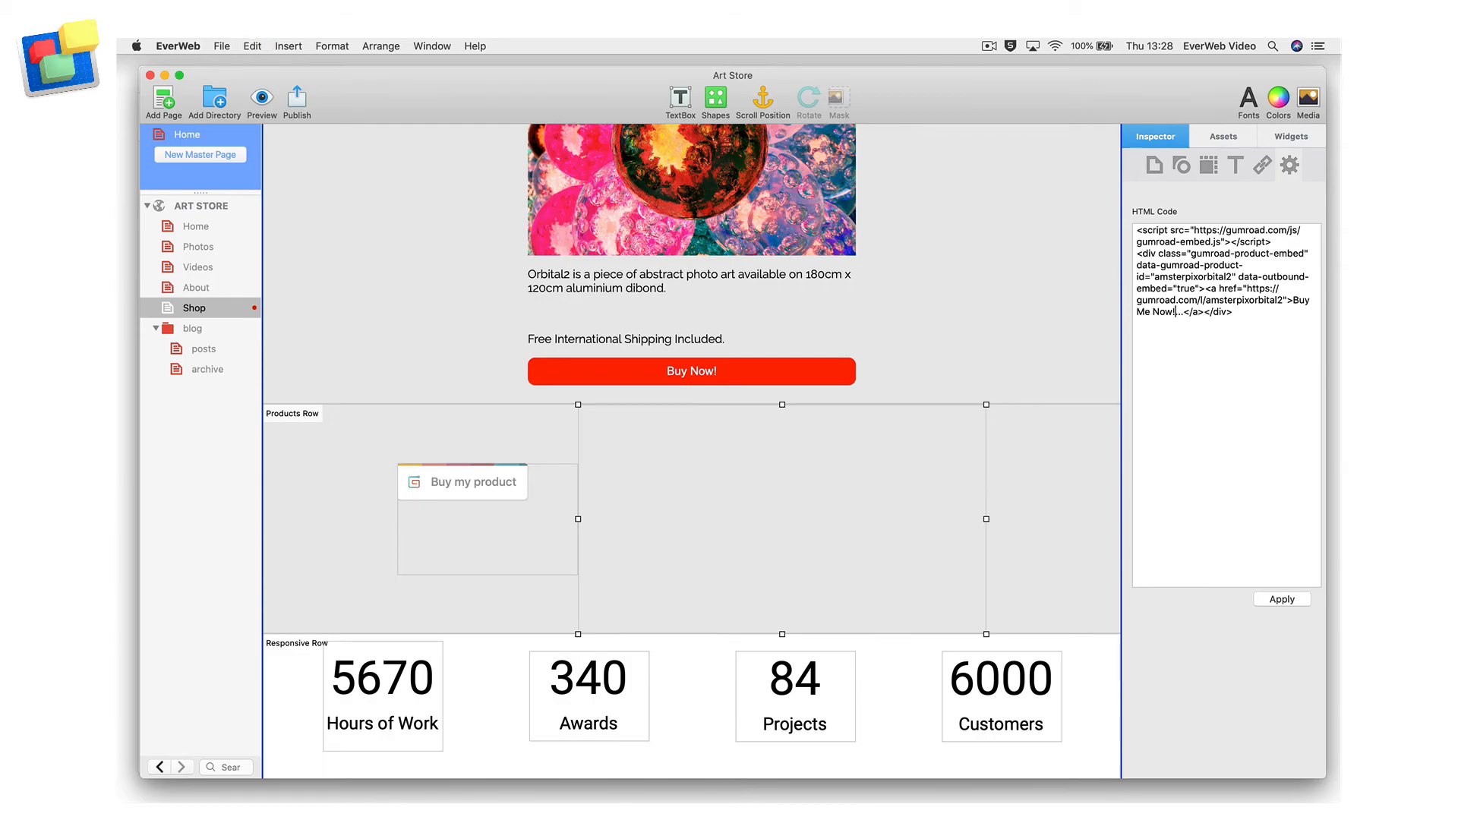
{"action": "left_click", "coordinate": [1300, 600]}
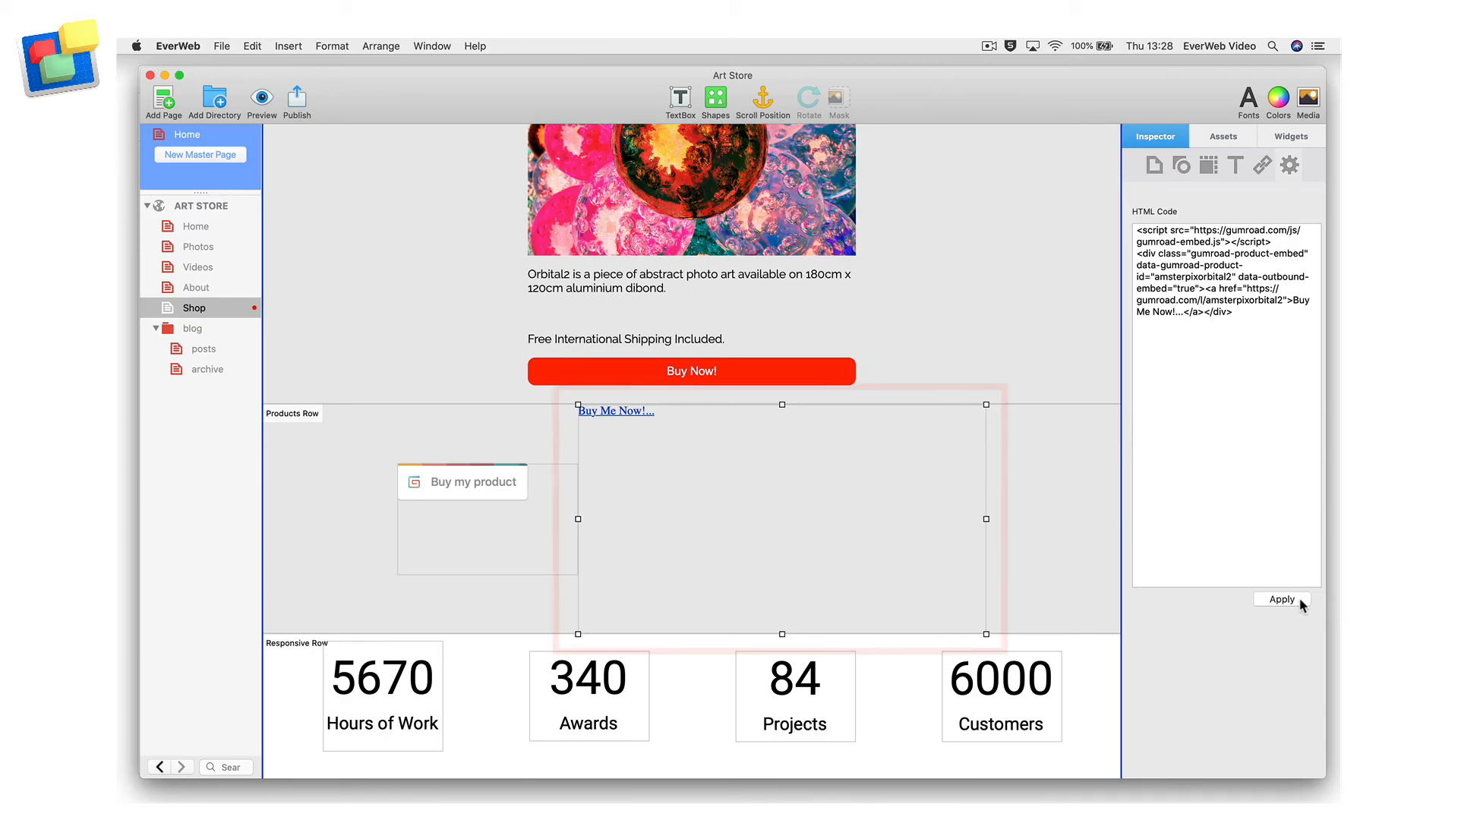
Step: Preview the Shop page in Safari and check the embedded Orbital2 product in the Products Row
{"action": "left_click", "coordinate": [262, 99]}
{"action": "left_click", "coordinate": [319, 146]}
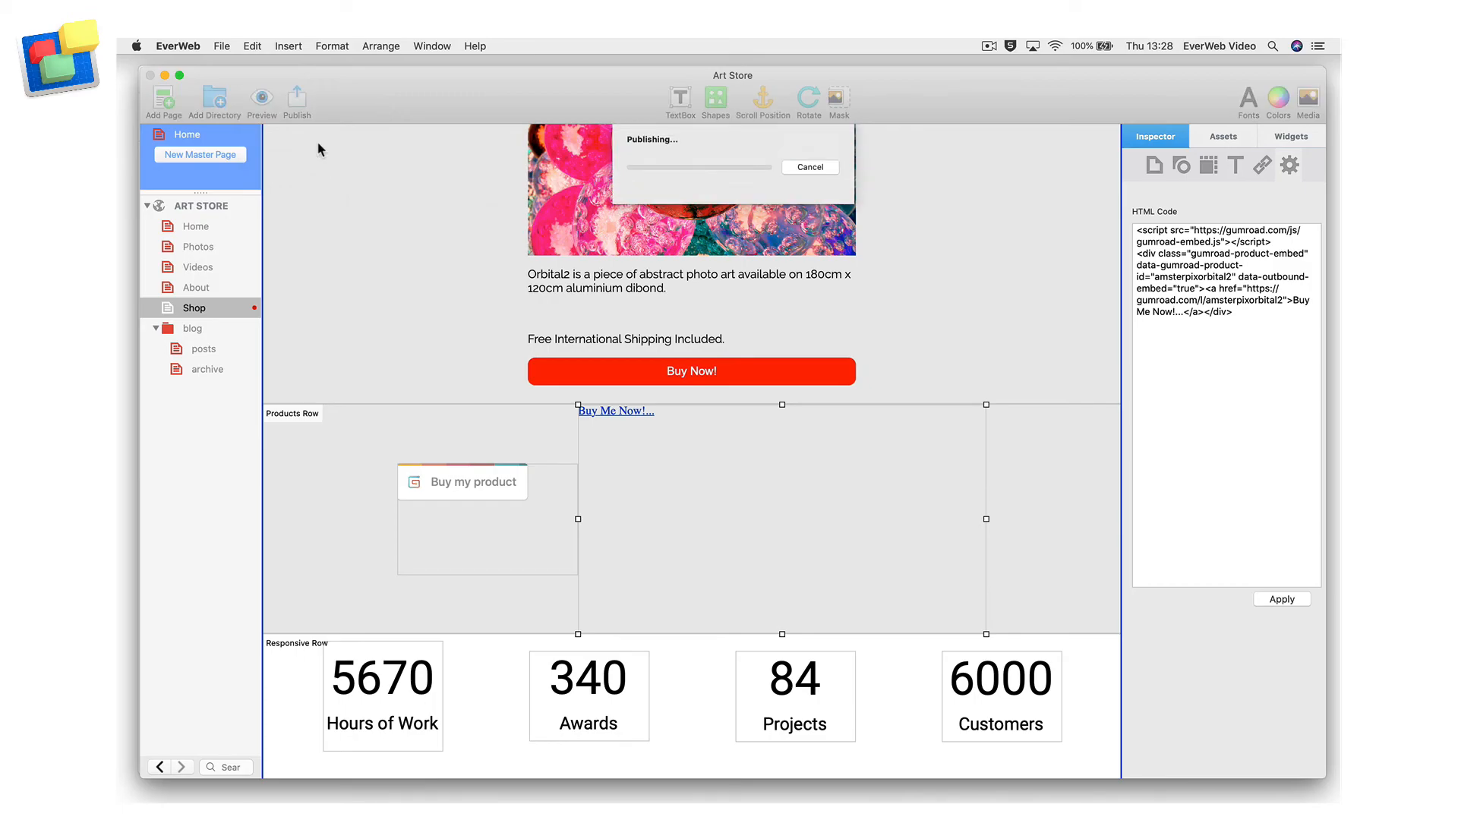
{"action": "scroll", "coordinate": [447, 548], "scroll_direction": "down", "scroll_amount": 10}
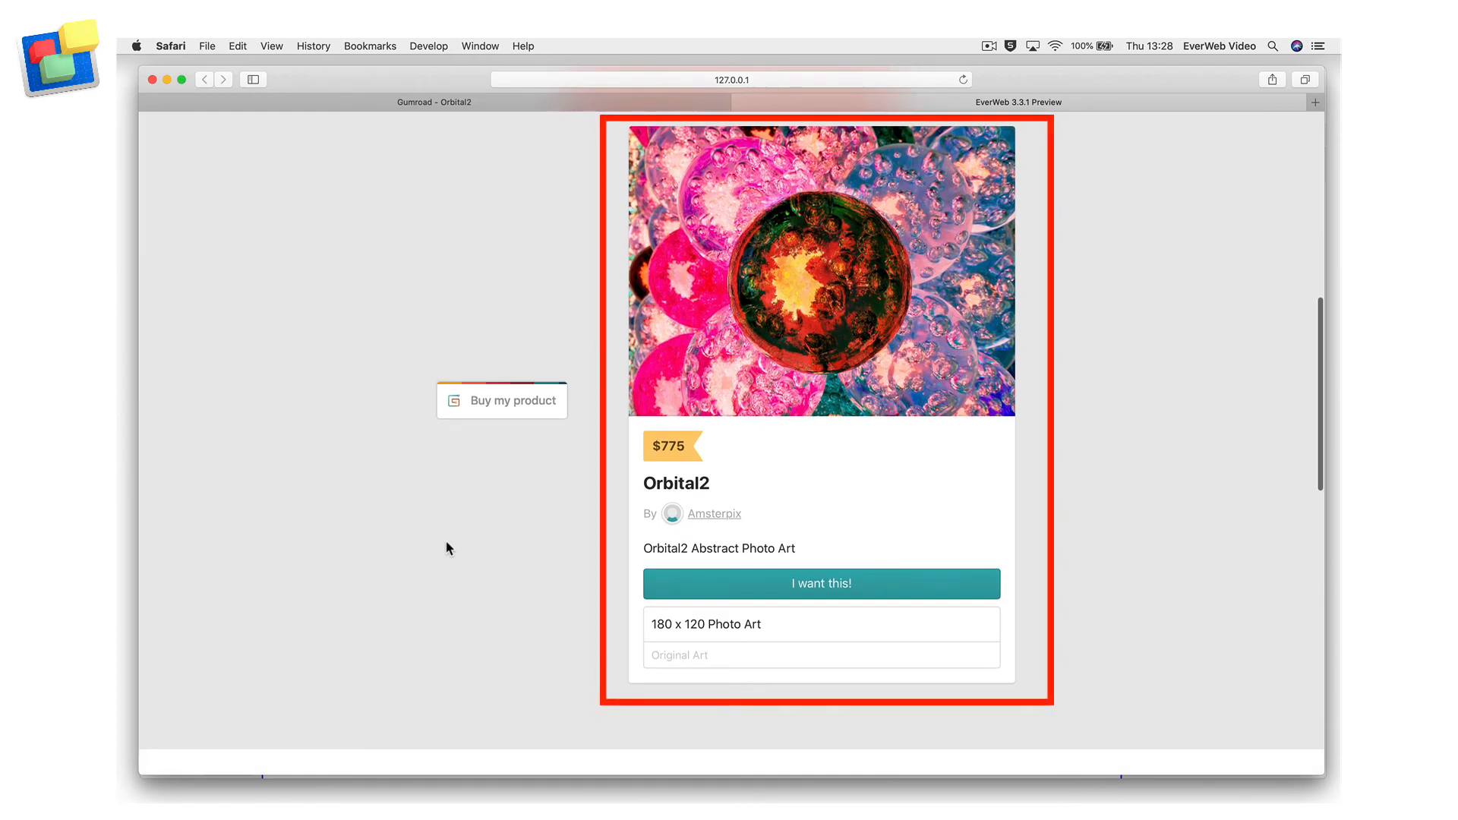